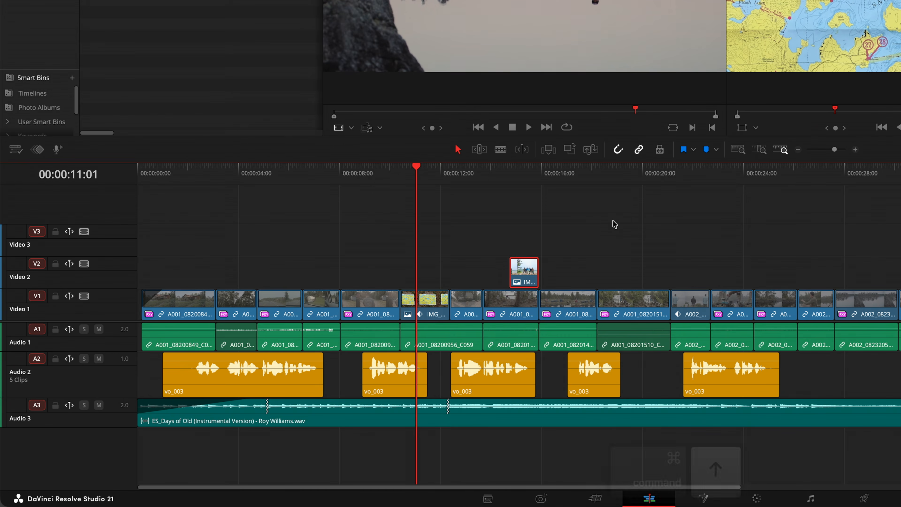
- Move the IMG_4559.jpeg still from Video 2 down to Video 1 and mark its range on the timeline
key("alt+Down")
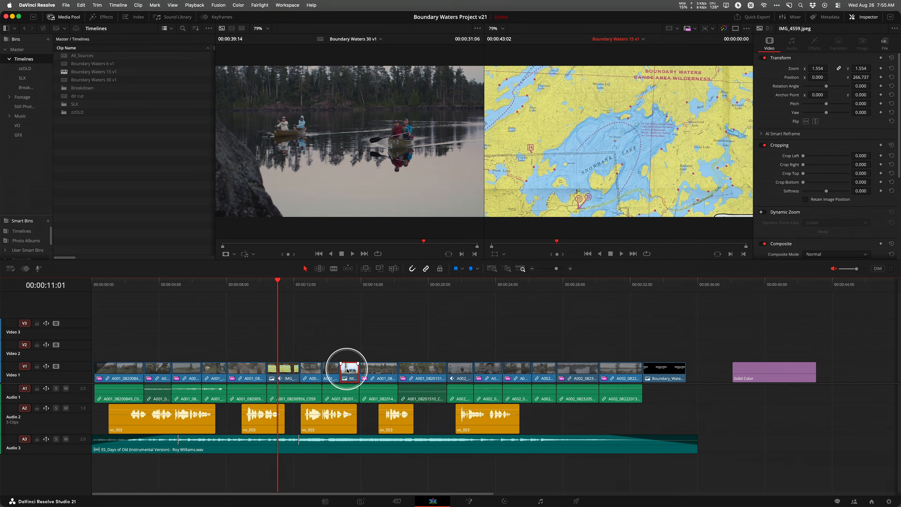
key("ctrl")
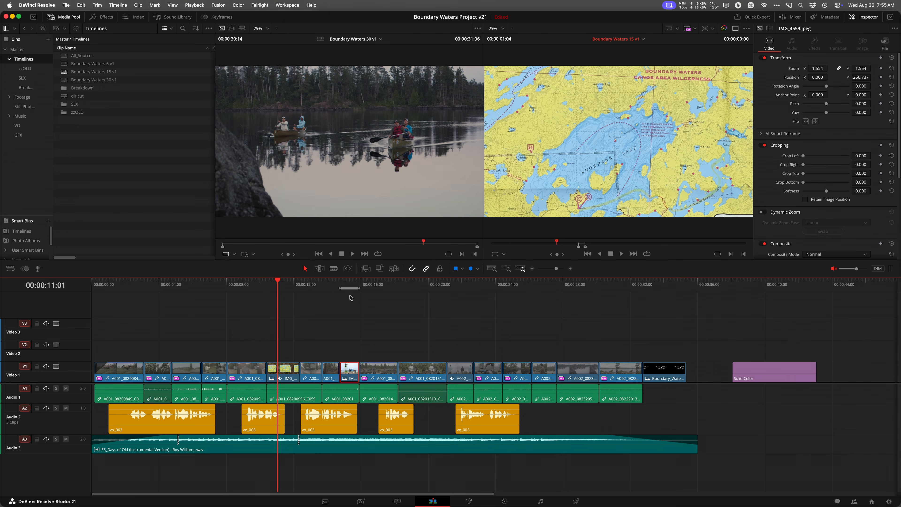
- Clear the in and out range, then copy all timeline clips and paste the duplicate at 00:00:45:06
key("super+a")
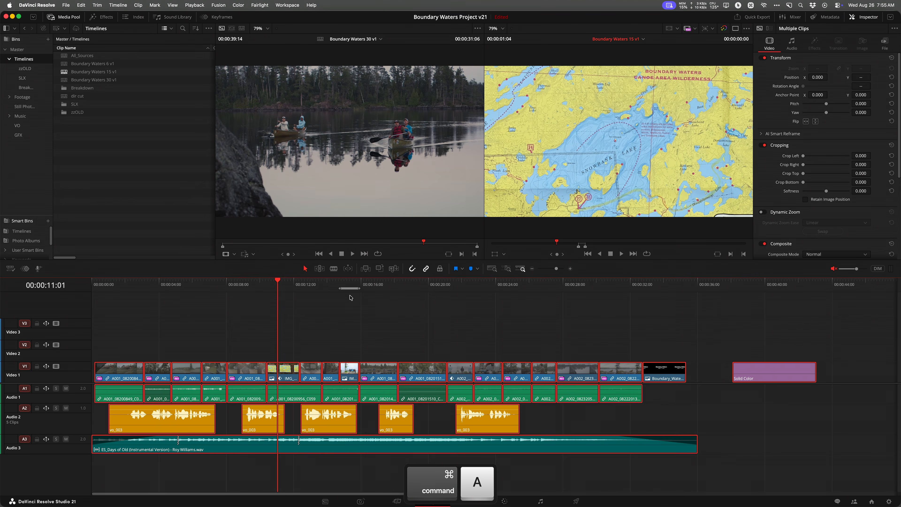
key("alt+x")
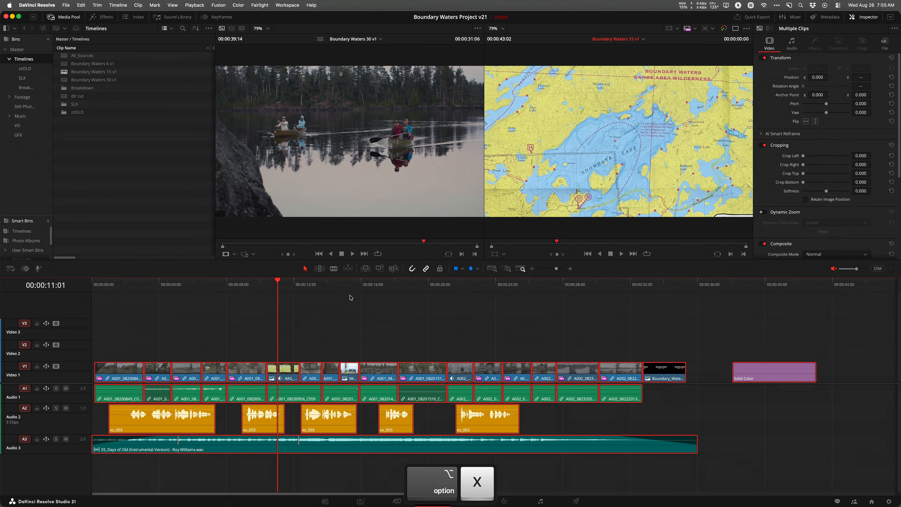
key("super+c")
key("l")
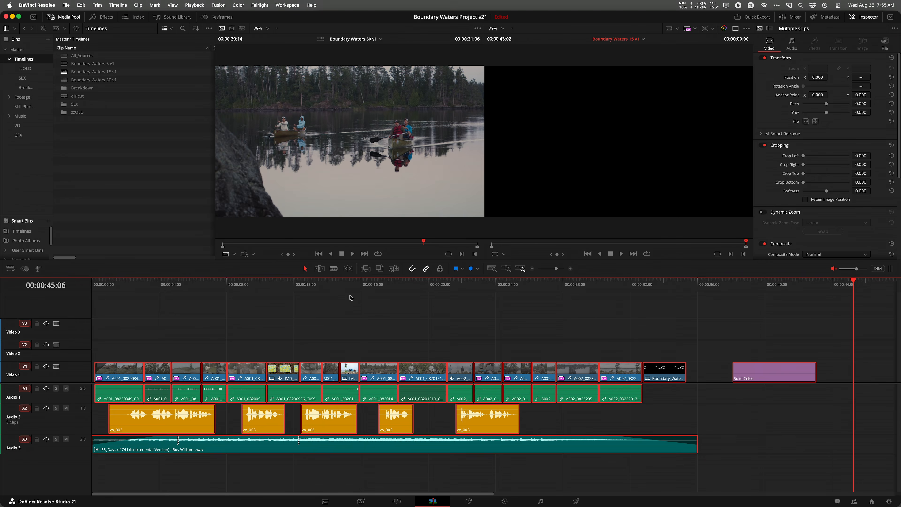
key("super+v")
key("shift+z")
- Play in reverse through the pasted clips in short stretches back to 00:00:58:12
key("j")
key("j")
key("j")
key("k")
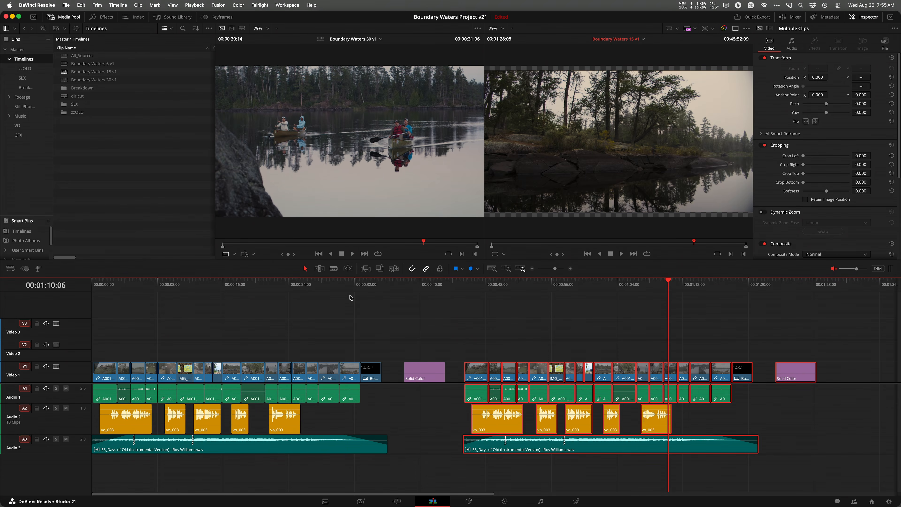
key("j")
key("j")
key("j")
key("k")
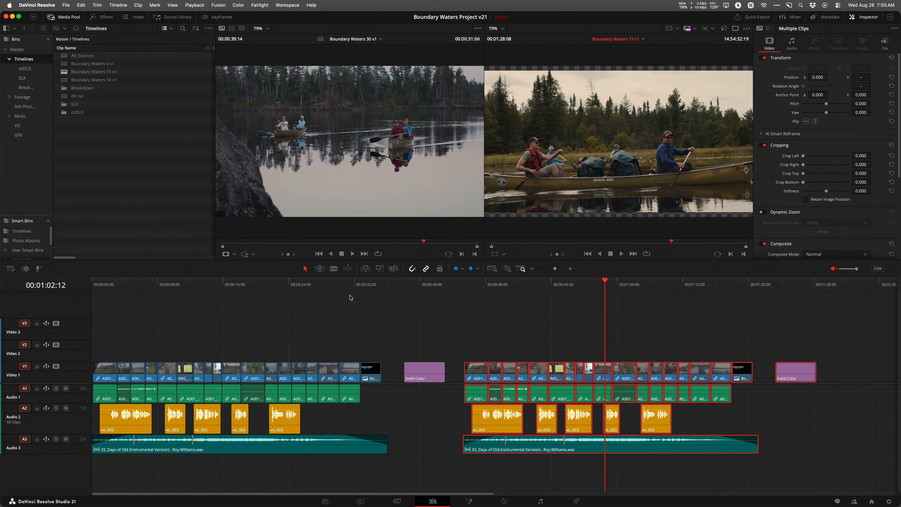
key("j")
key("j")
key("j")
key("k")
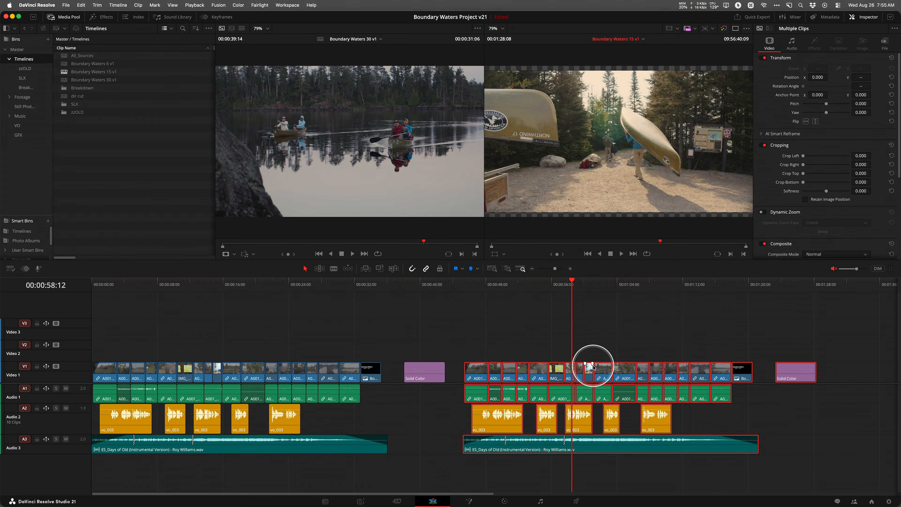
- Select the pasted video and audio clips without the solid color clip and mark in and out points around the selection
left_click(603, 348)
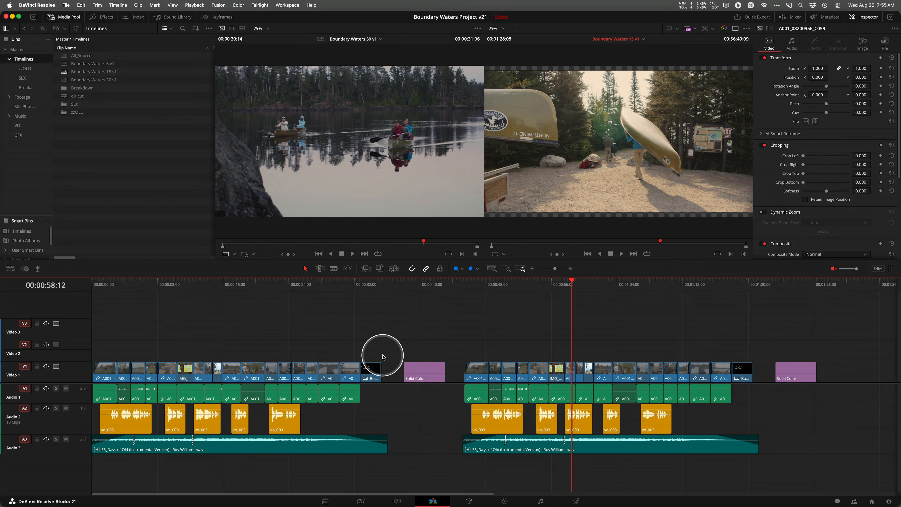
left_click_drag(467, 339, 749, 461)
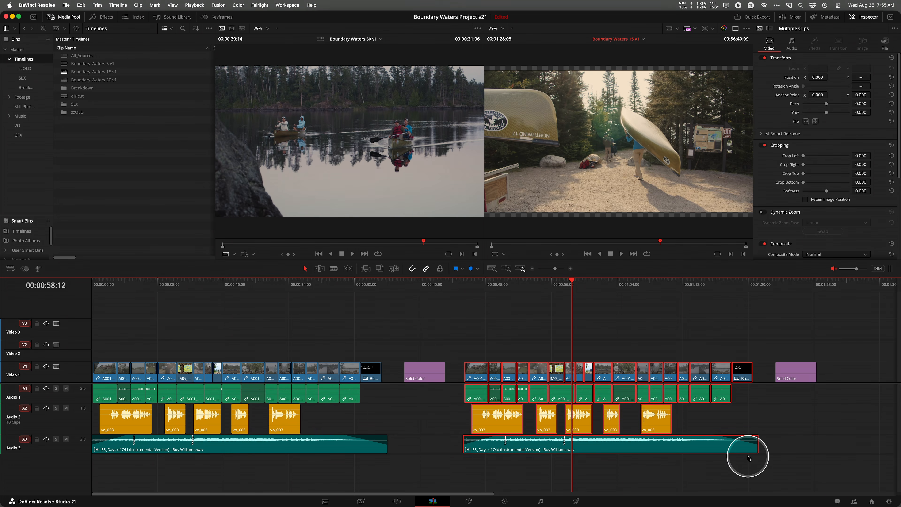
key("shift+a")
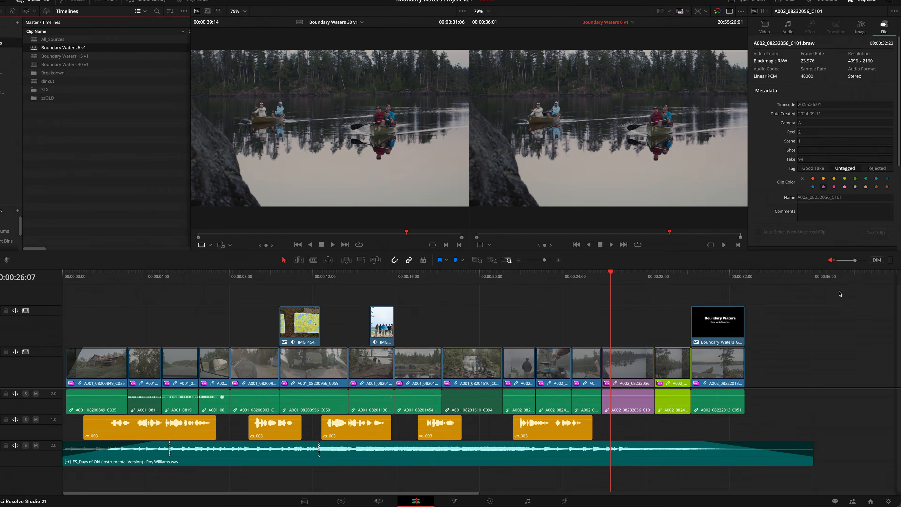
- In the Boundary Waters 6 v1 timeline, move the playhead from the purple clip onto the lime clip A002_08240946_C122
key("Right")
key("Right")
key("j")
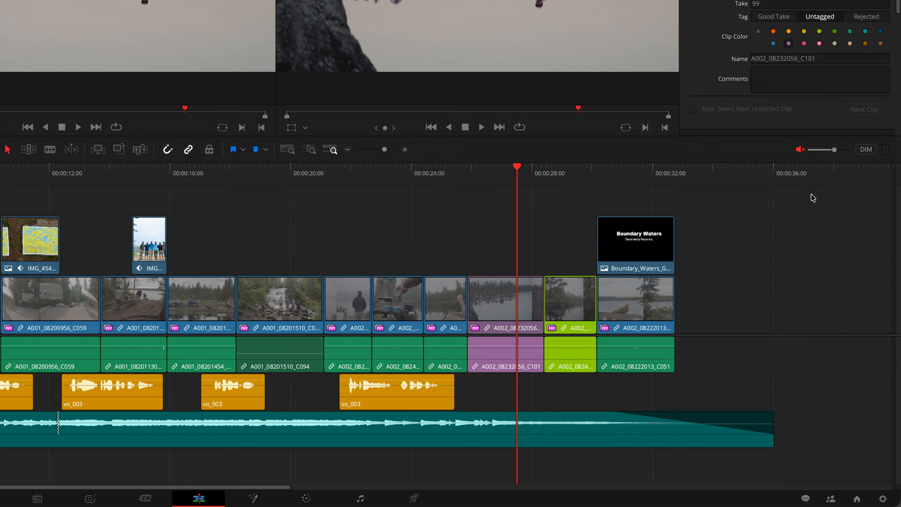
key("l")
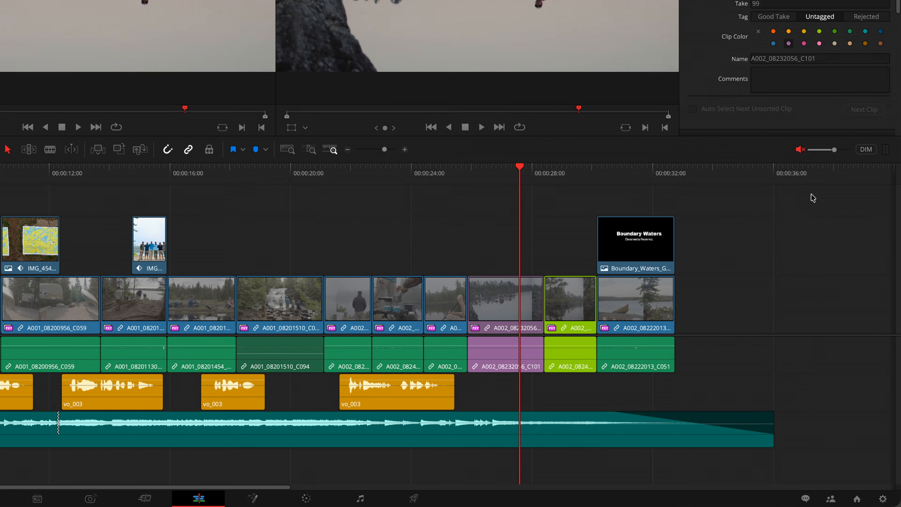
key("super+4")
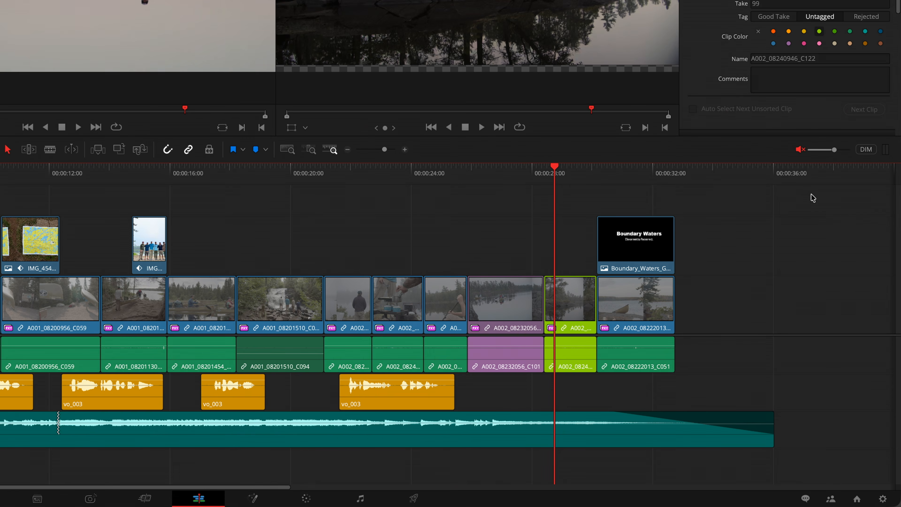
- Select the lime clip, swap it with the purple clip before it, and swap it back to its original place
key("super+Down")
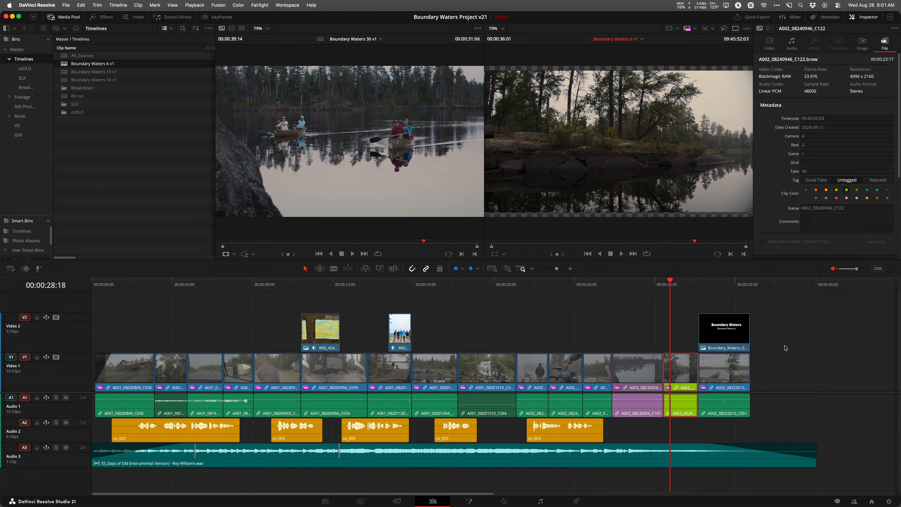
key("shift+super+comma")
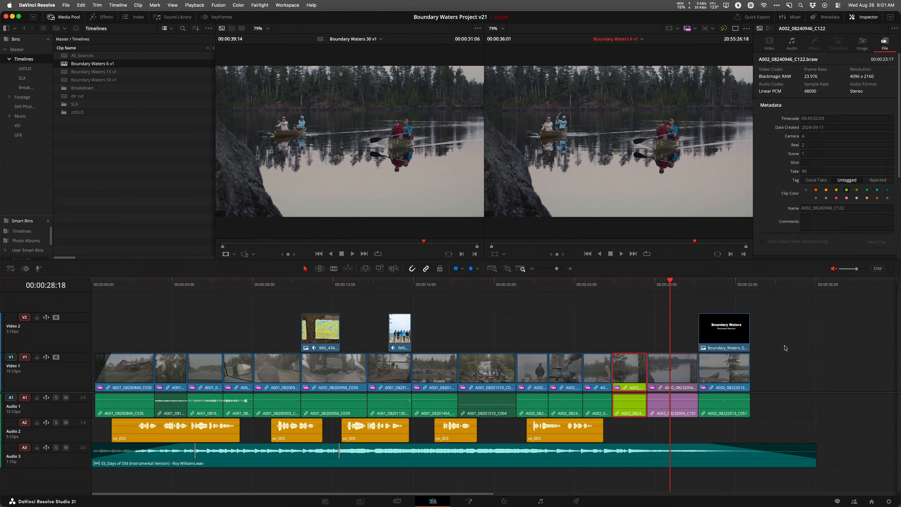
key("shift+super+period")
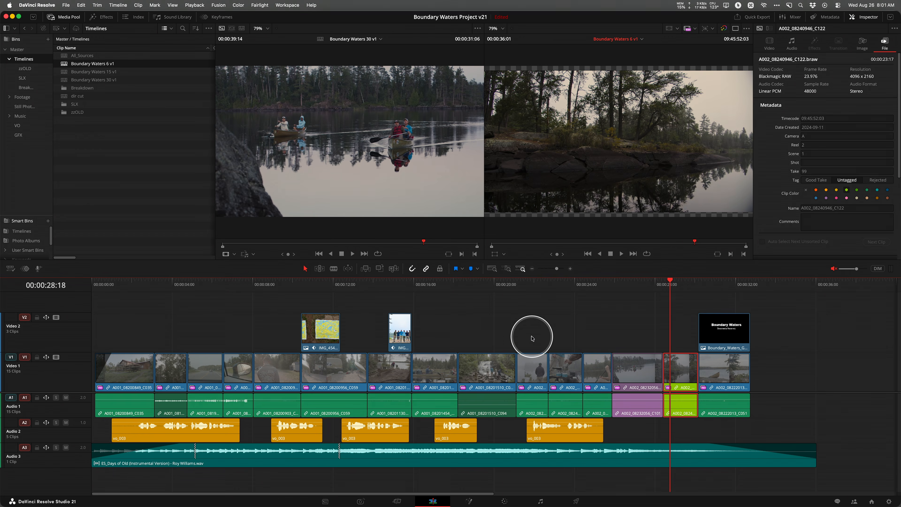
- Select the clips before the purple one together with their voice-over and try to swap them with their neighbours in both directions
left_click_drag(531, 337, 607, 422)
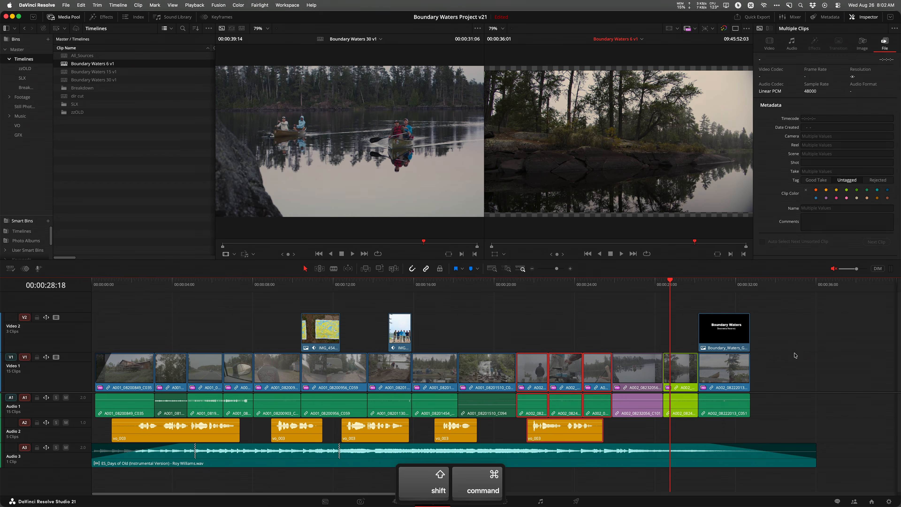
key("shift+super+period")
key("shift+super+period")
key("shift+super+comma")
key("shift+super+comma")
key("shift+super+period")
key("shift+super+comma")
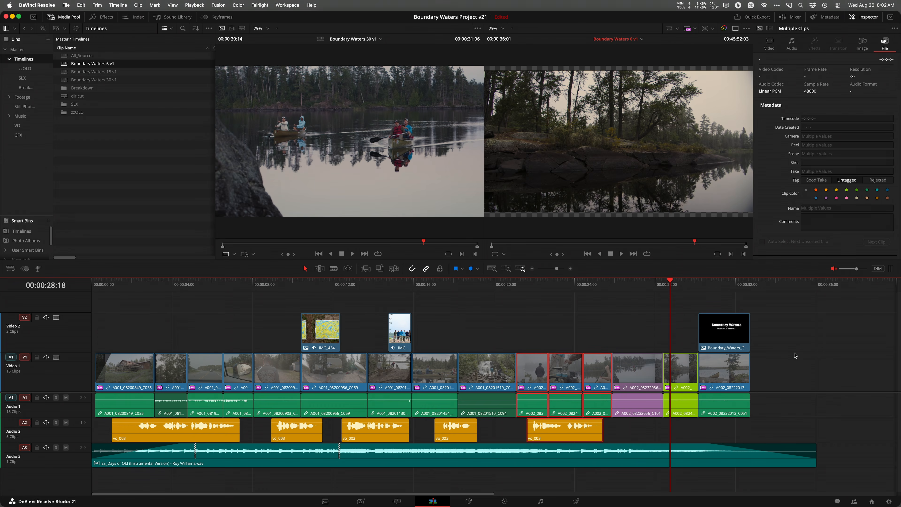
- Clear the group selection and swap the lime clip earlier and later along Video 1, leaving it directly before the purple clip
key("Right")
key("Right")
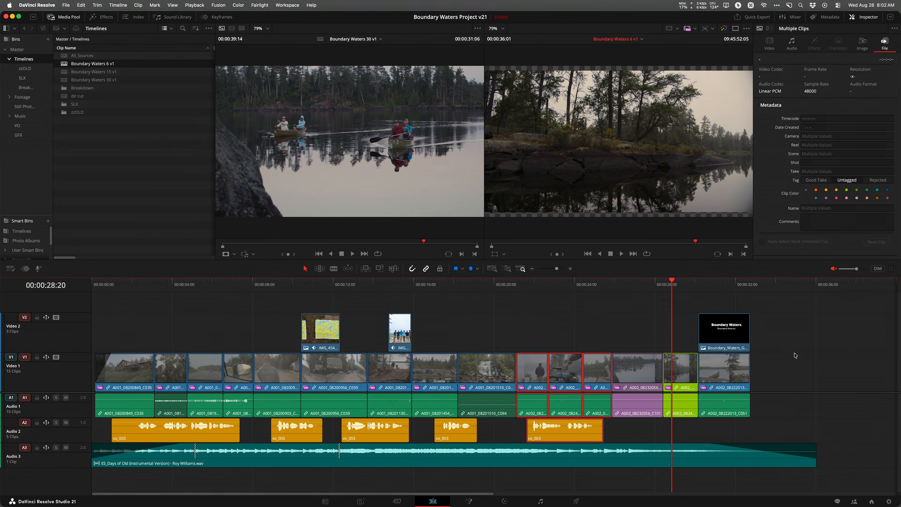
key("shift+super+a")
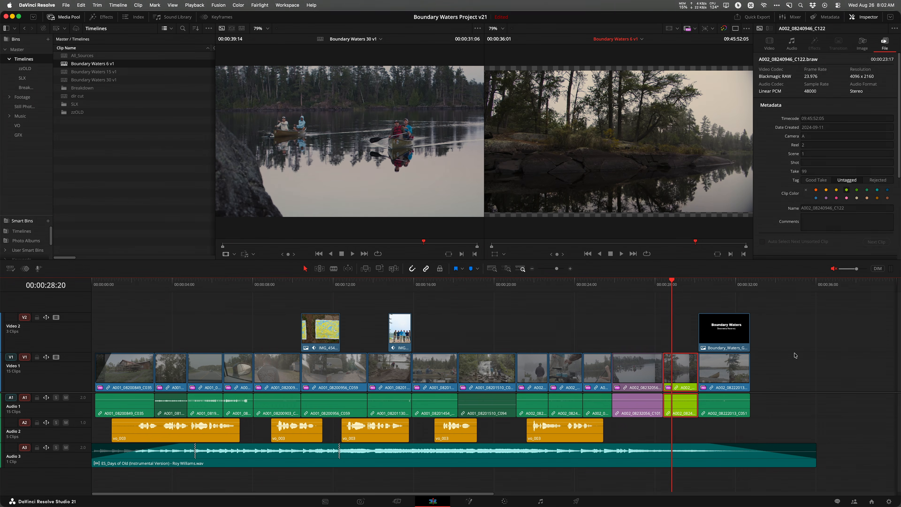
key("super+shift+comma")
key("super+shift+comma")
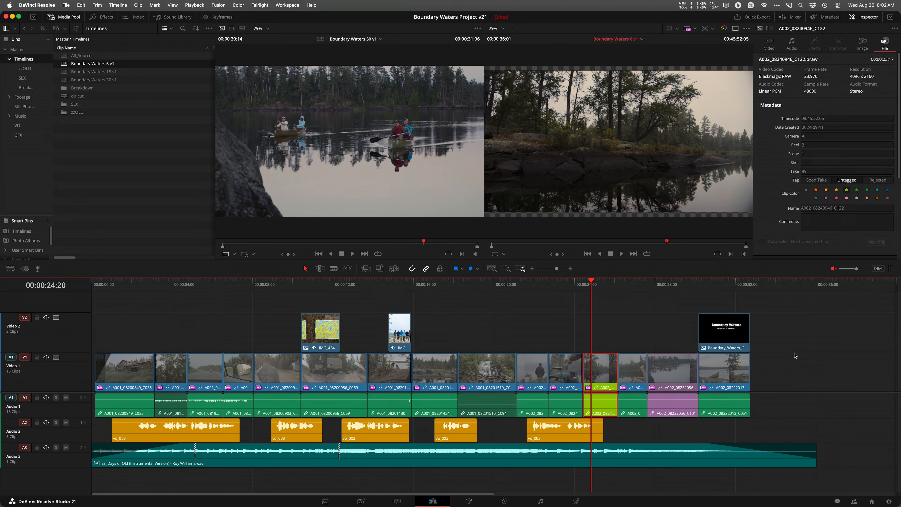
key("super+shift+period")
key("super+shift+period")
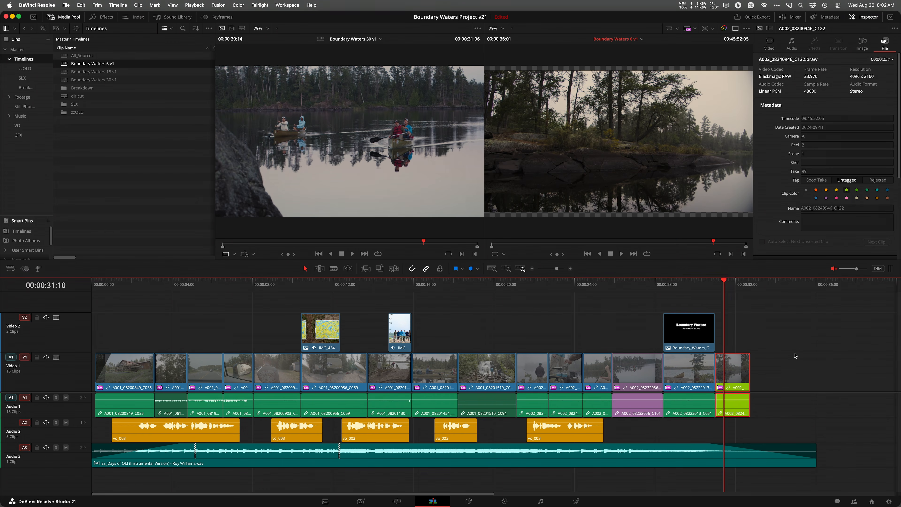
key("super+shift+comma")
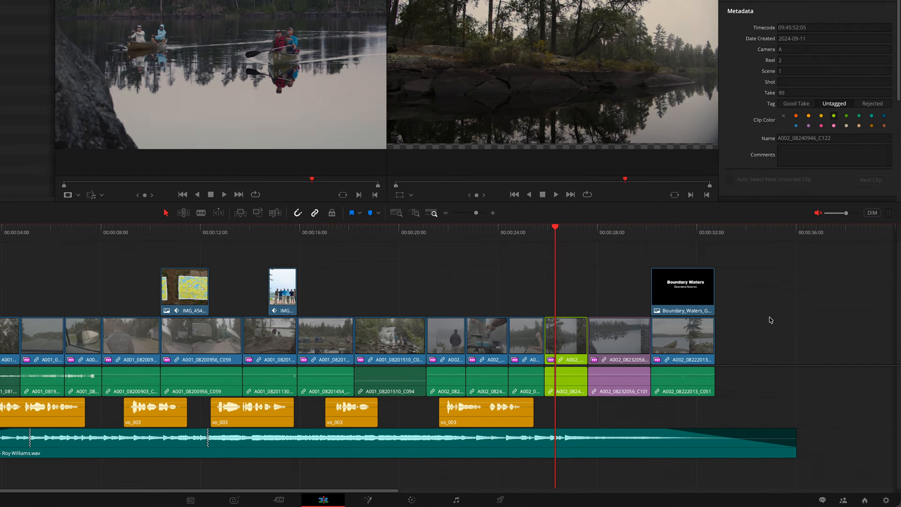
- Swap the lime clip two places later and return it to its place before the purple clip
key("super+Down")
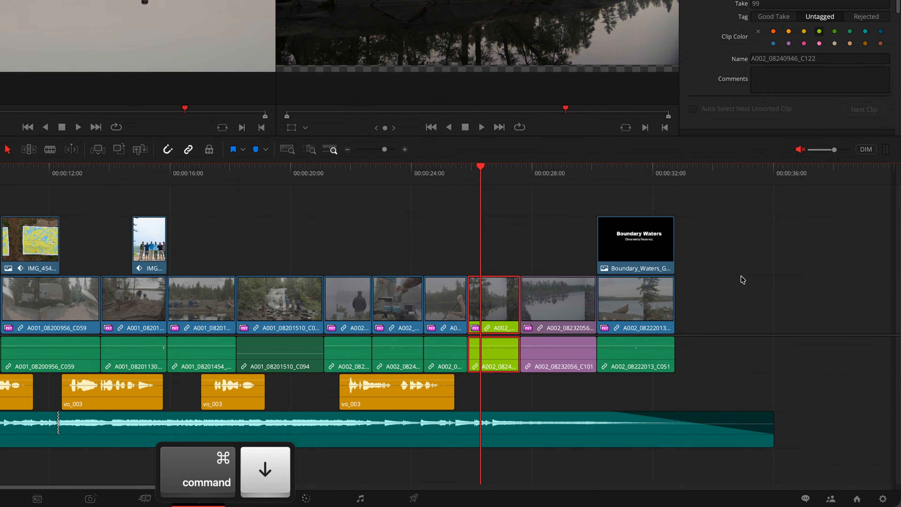
key("shift+super+period")
key("shift+super+period")
key("shift+super+comma")
key("shift+super+comma")
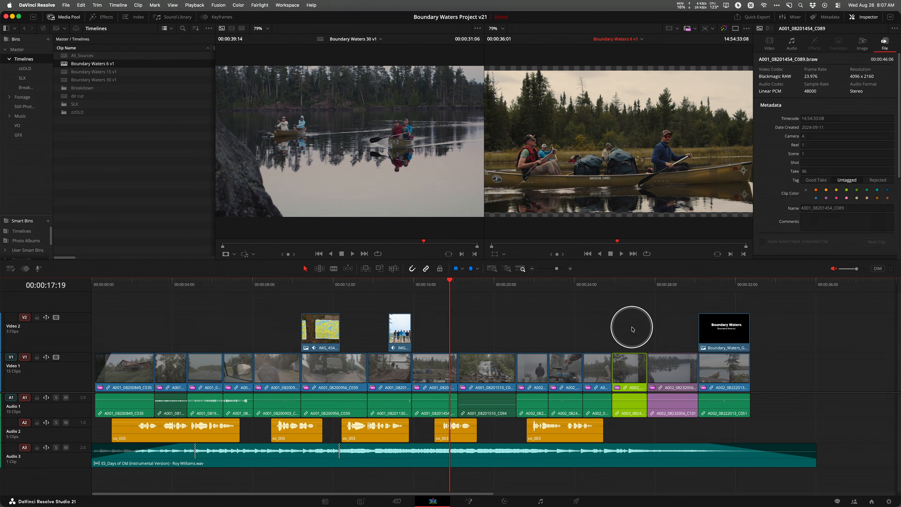
- Jump the playhead to the pointer position at several points, including 00:00:25:21 and 00:00:02:07, and look through the playback commands
key("c")
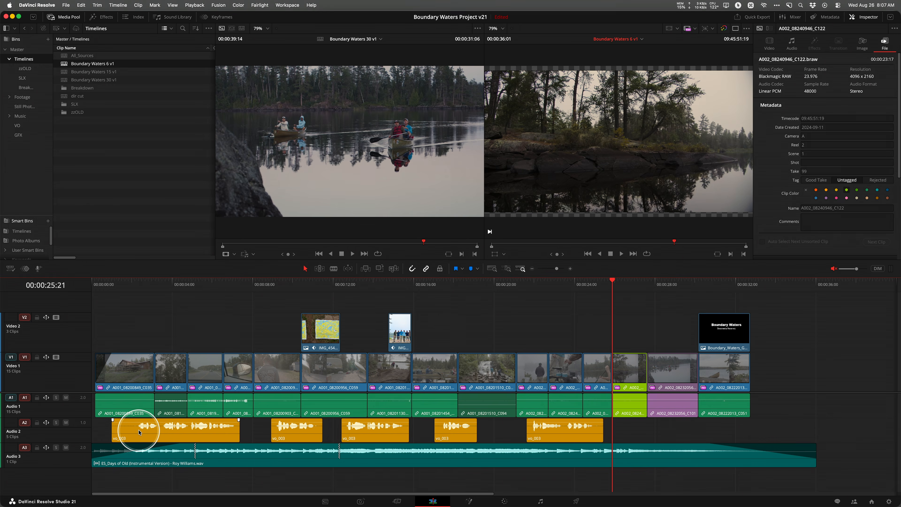
key("c")
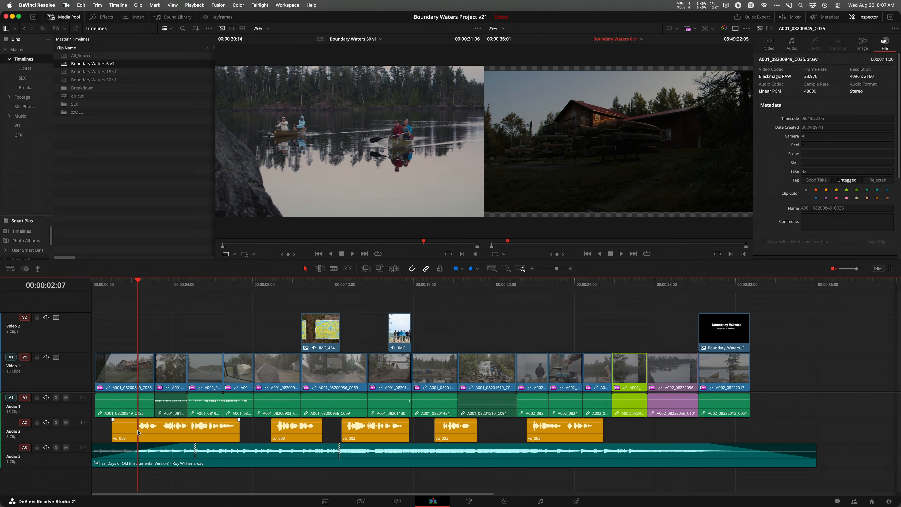
key("c")
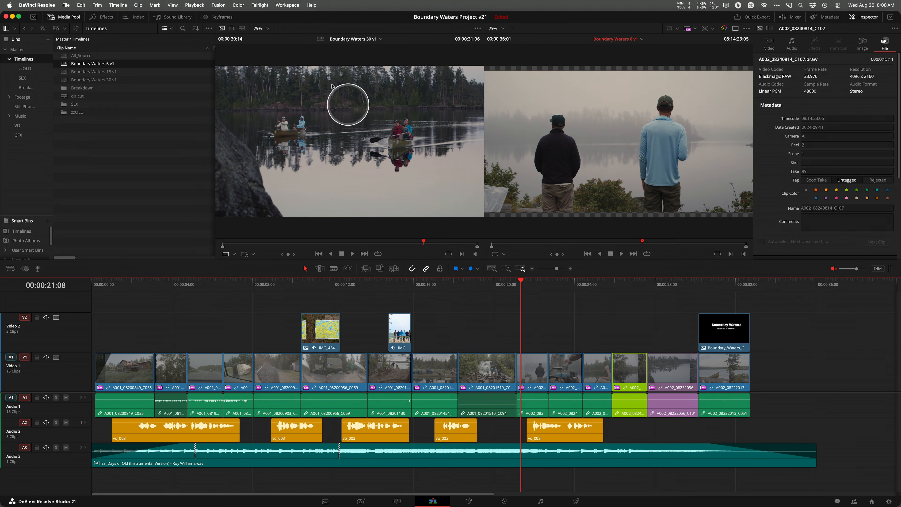
left_click(192, 5)
mouse_move(256, 242)
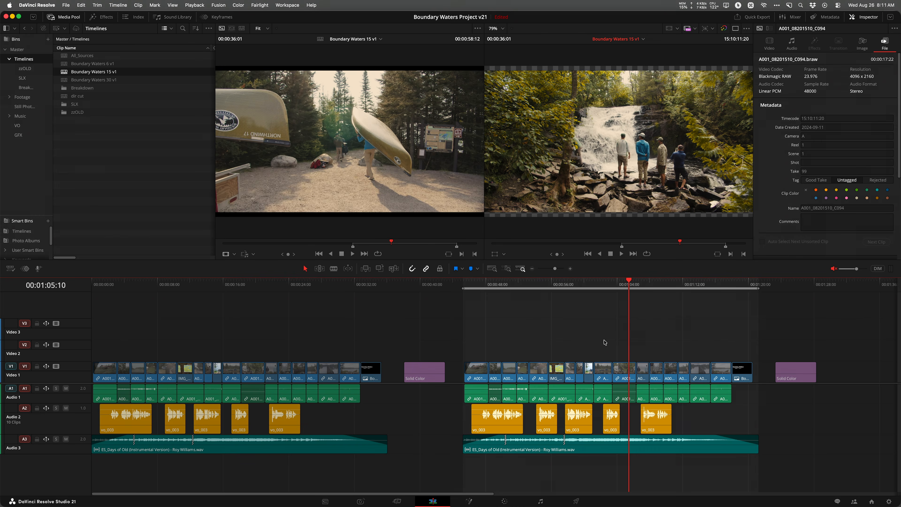
- Delete everything inside the marked range of the Boundary Waters 15 v1 timeline and restore it
key("BackSpace")
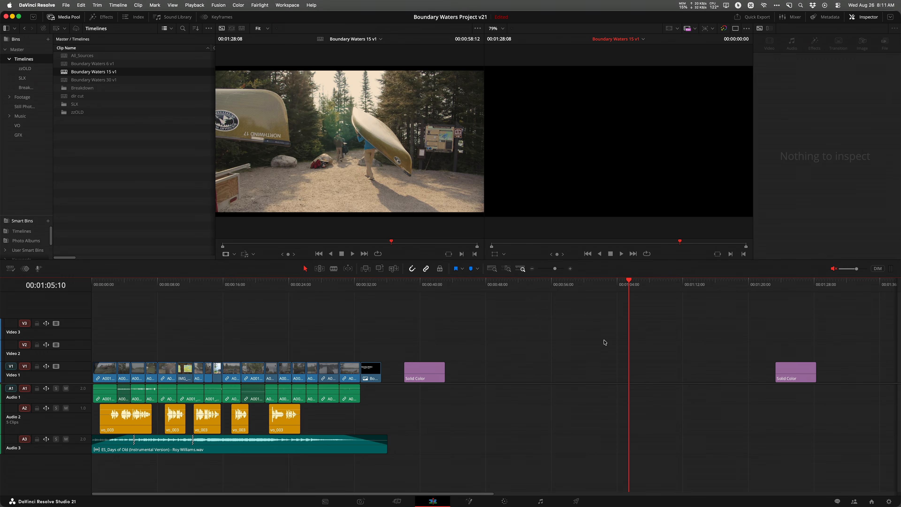
key("grave")
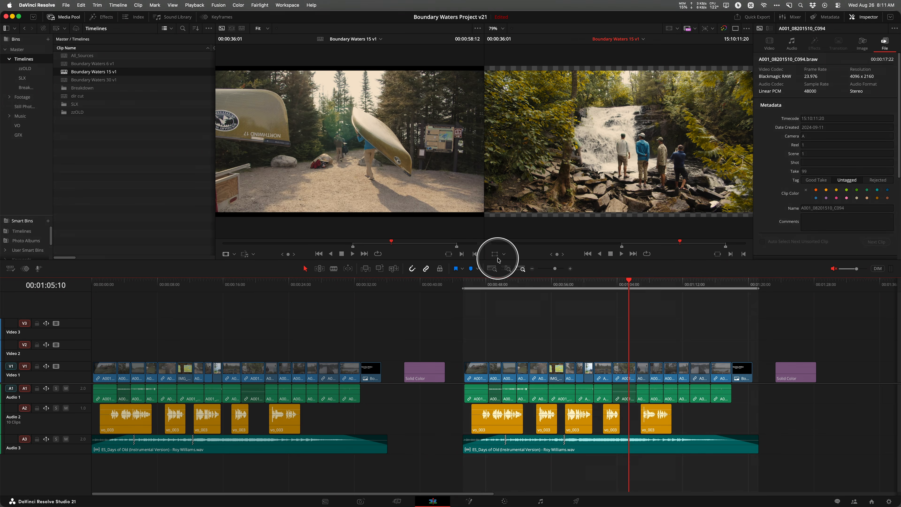
- Move the playhead back through the duplicated section to the IMG_4559.jpeg still, ending at 00:01:00:09
key("ctrl")
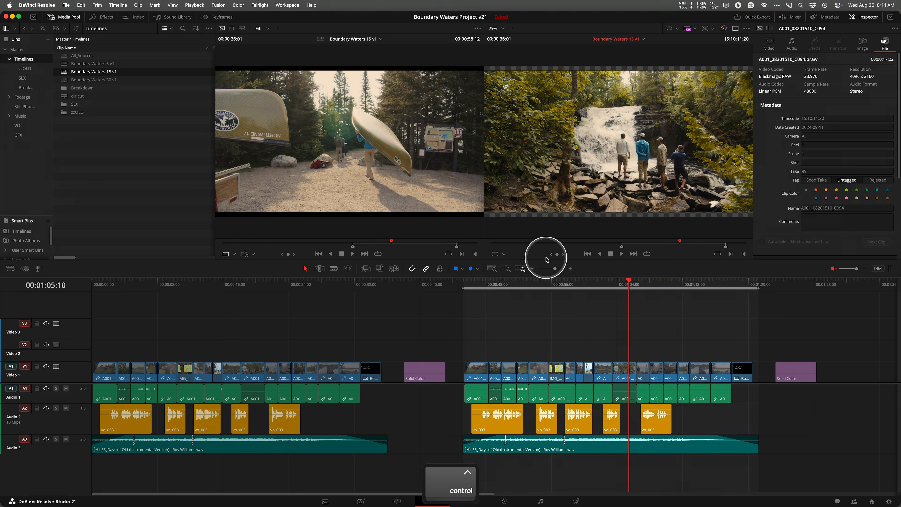
key("Up")
key("Up")
key("Up")
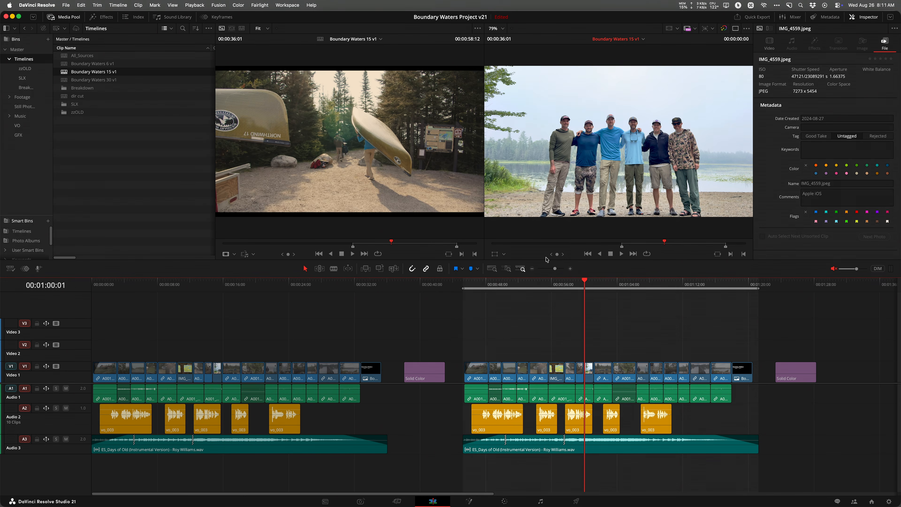
key("Left")
key("Left")
key("Left")
key("Left")
key("Left")
key("Left")
key("Left")
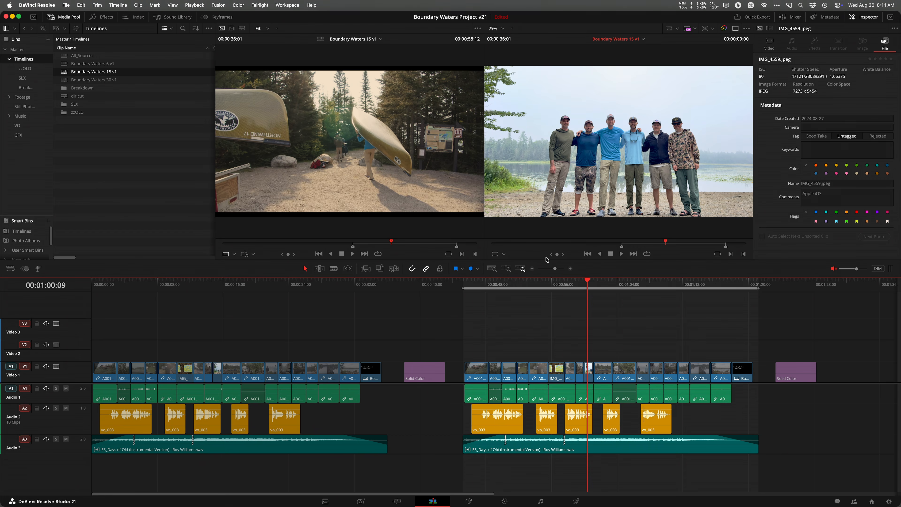
- Switch to a single viewer with a smaller picture, and show and hide the transform overlay on the IMG_4559.jpeg still
key("shift+grave")
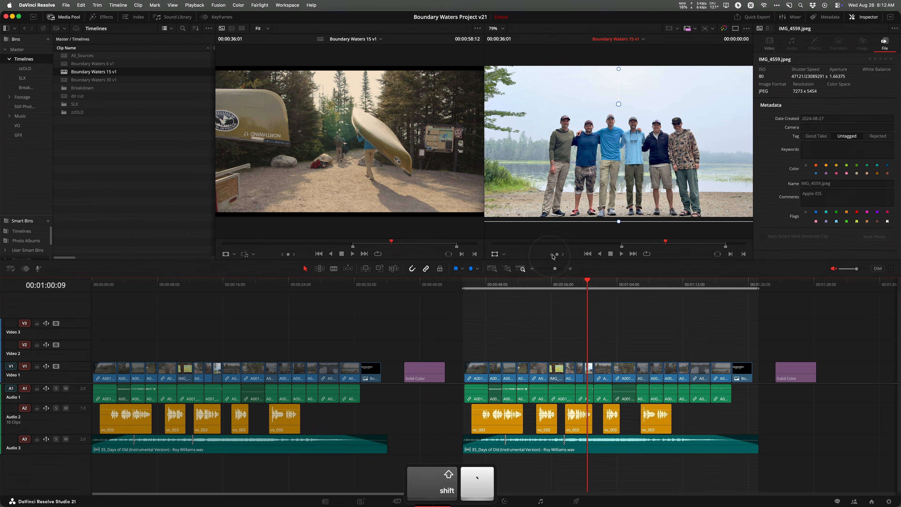
left_click(735, 29)
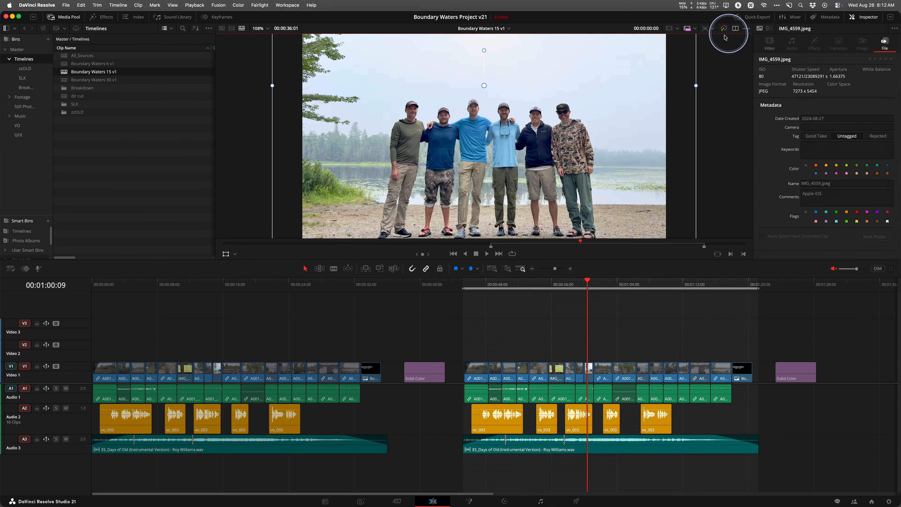
scroll(492, 134, "down", 6)
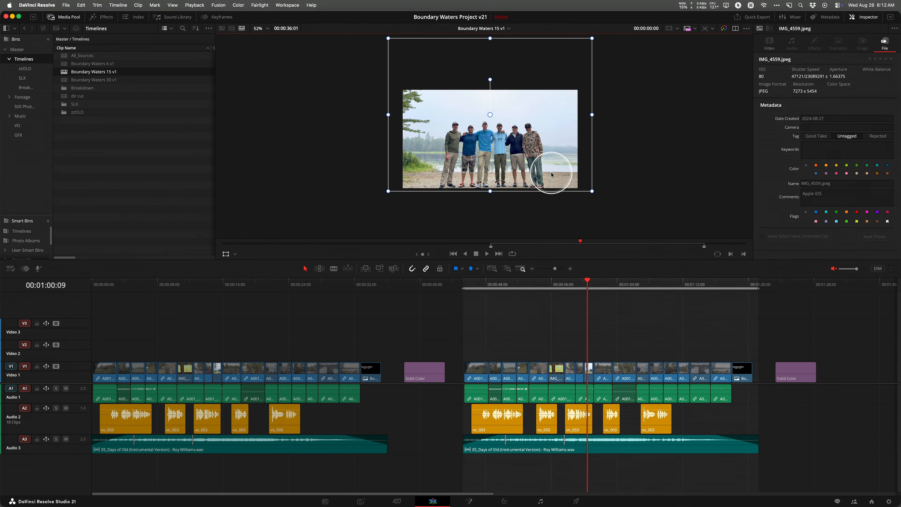
left_click(226, 255)
left_click(226, 255)
left_click(226, 255)
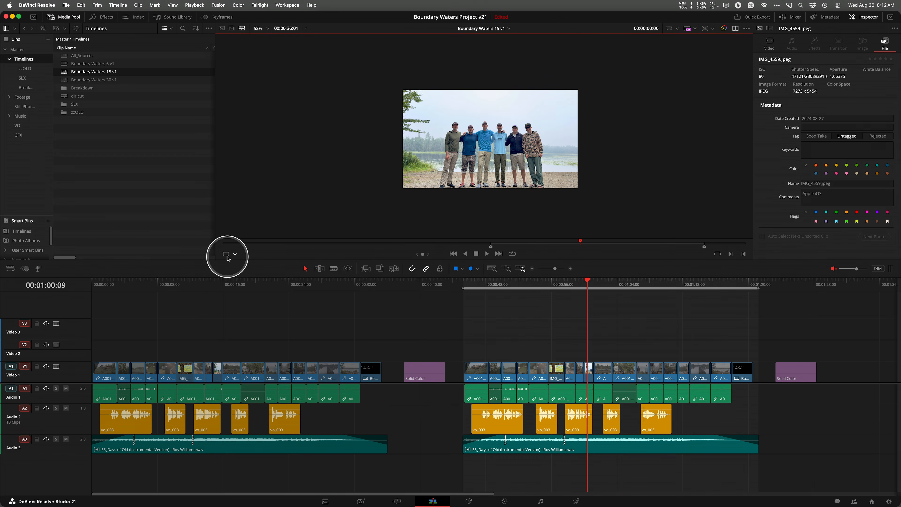
- Enlarge the IMG_4559.jpeg still and shift it upward with the on-screen transform controls, showing the overlay only for the adjustment
key("shift+grave")
left_click_drag(592, 192, 622, 214)
left_click_drag(543, 167, 541, 145)
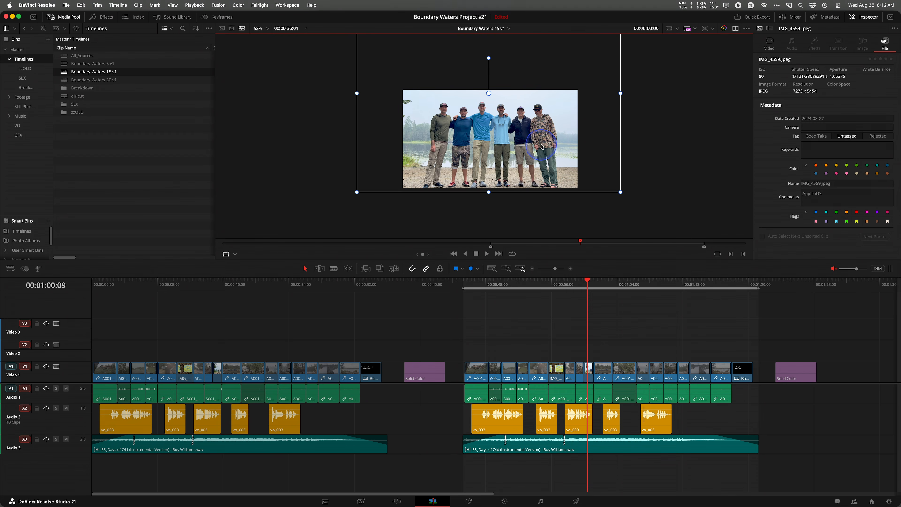
key("shift+grave")
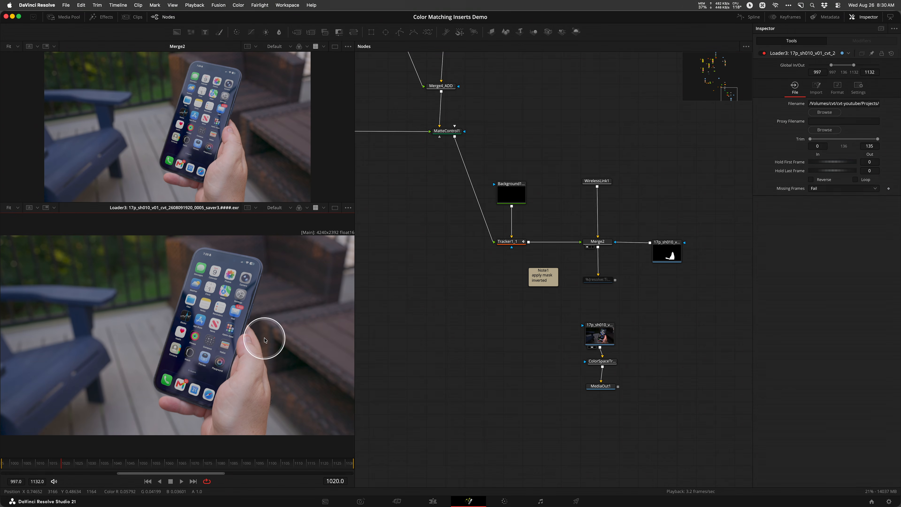
- Play back the phone composite in the Fusion viewers, look over the whole node graph, and stop playback at frame 1062
key("space")
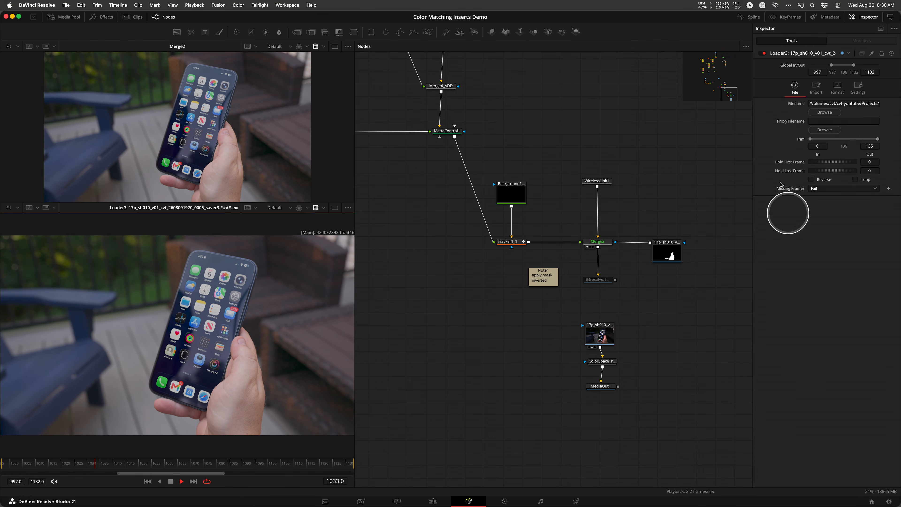
scroll(635, 174, "down", 10)
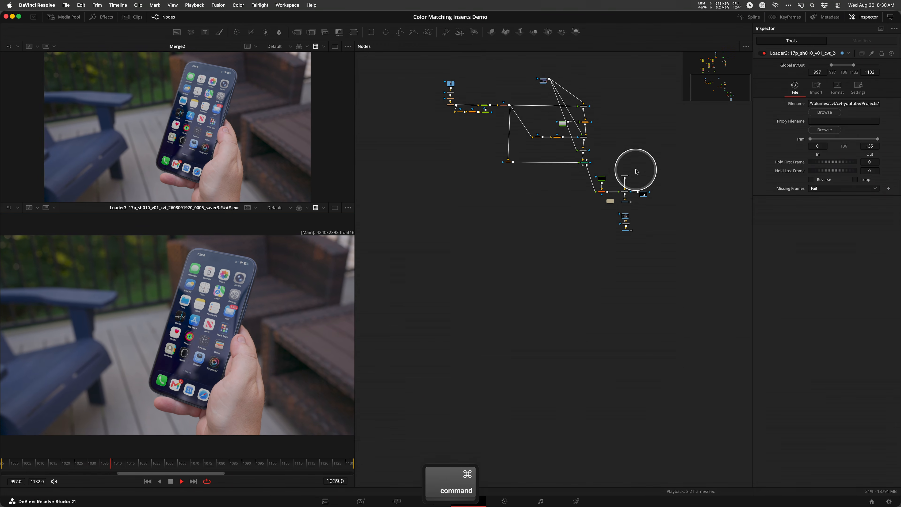
left_click_drag(645, 374, 603, 256)
scroll(598, 222, "up", 10)
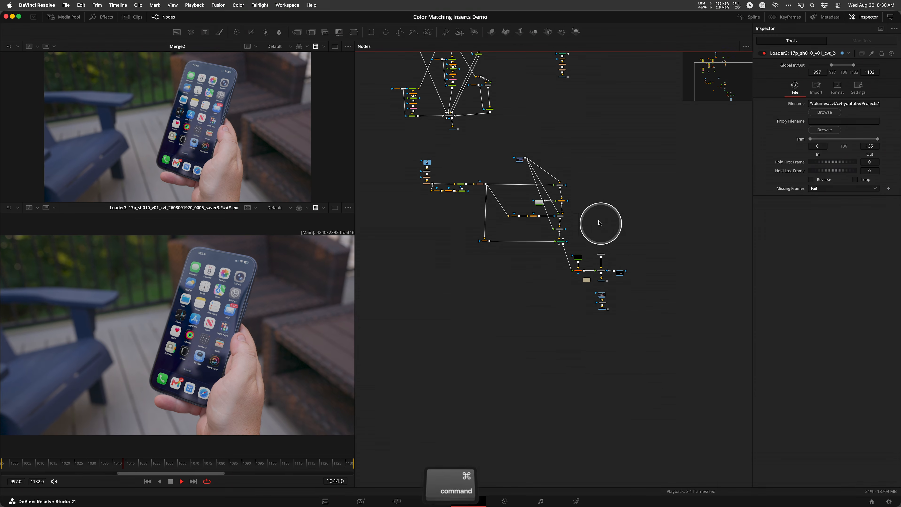
scroll(599, 222, "down", 5)
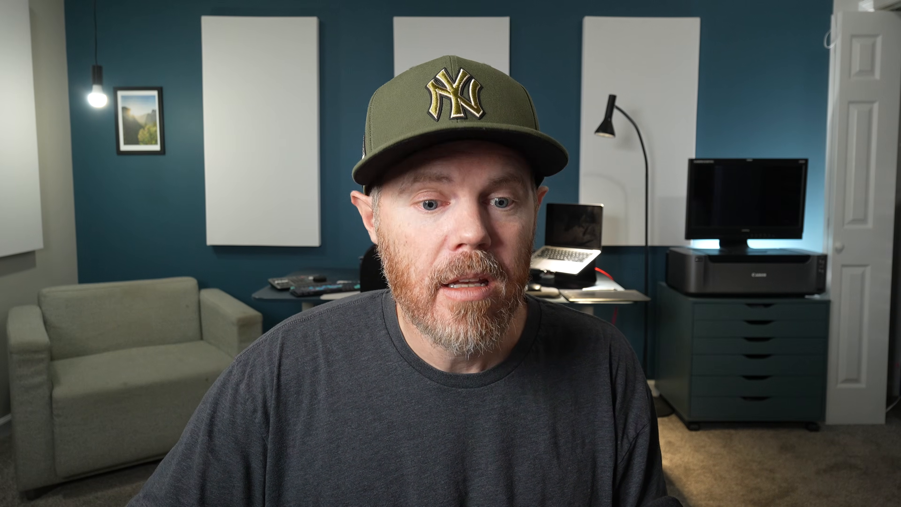
key("space")
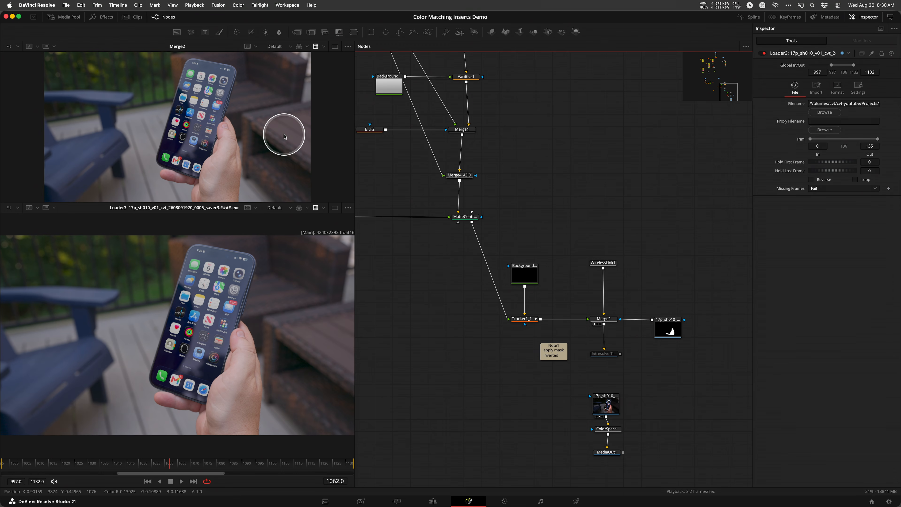
- Toggle between one and two Fusion viewers and try the view options of the Merge2 viewer
left_click(335, 208)
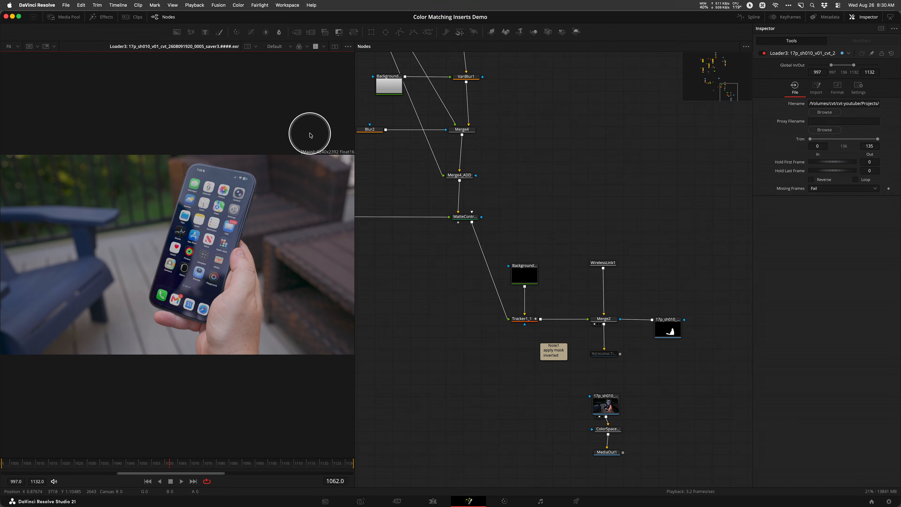
left_click(335, 46)
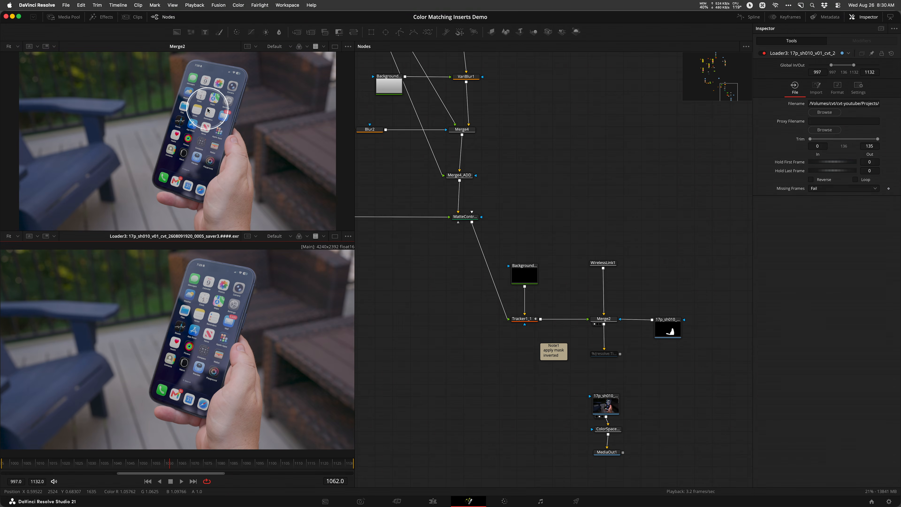
left_click(37, 46)
left_click(42, 67)
left_click(37, 46)
left_click(39, 57)
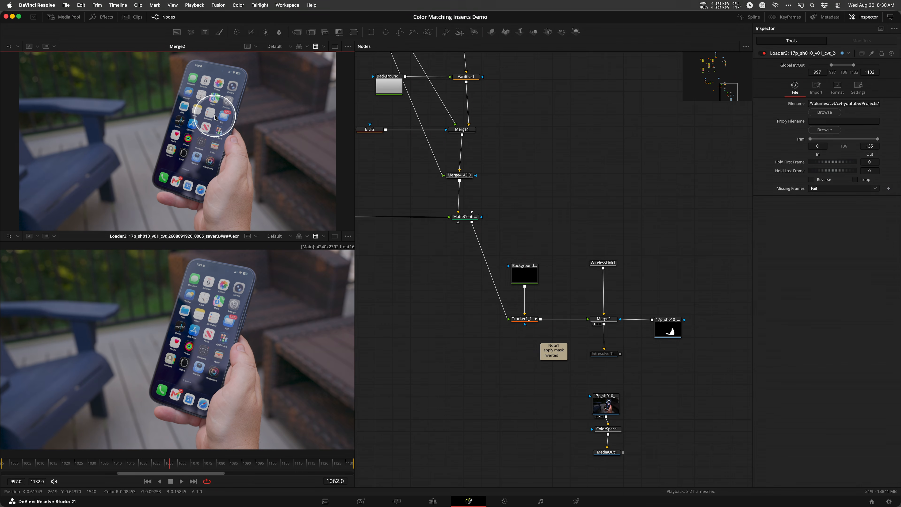
- Clear Merge2 from its viewer, show only the Loader3 image in a single viewer, and start playback
key("grave")
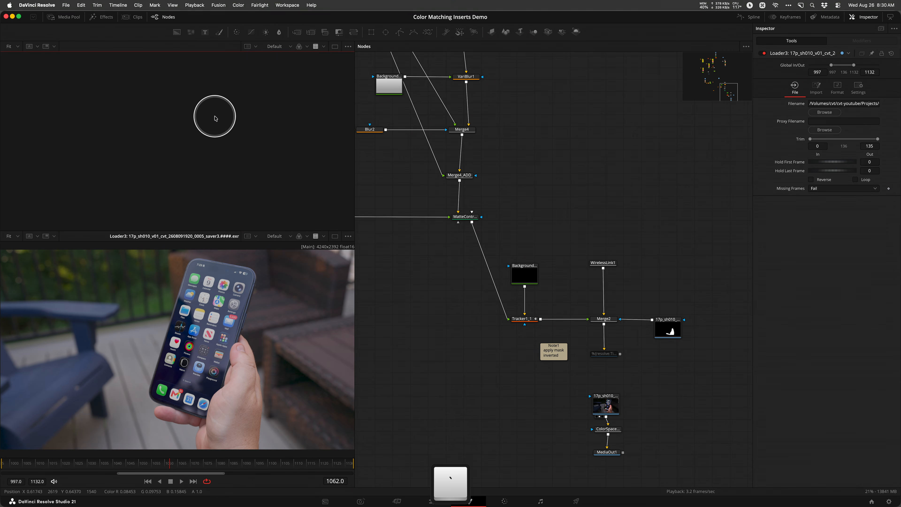
left_click(336, 236)
key("space")
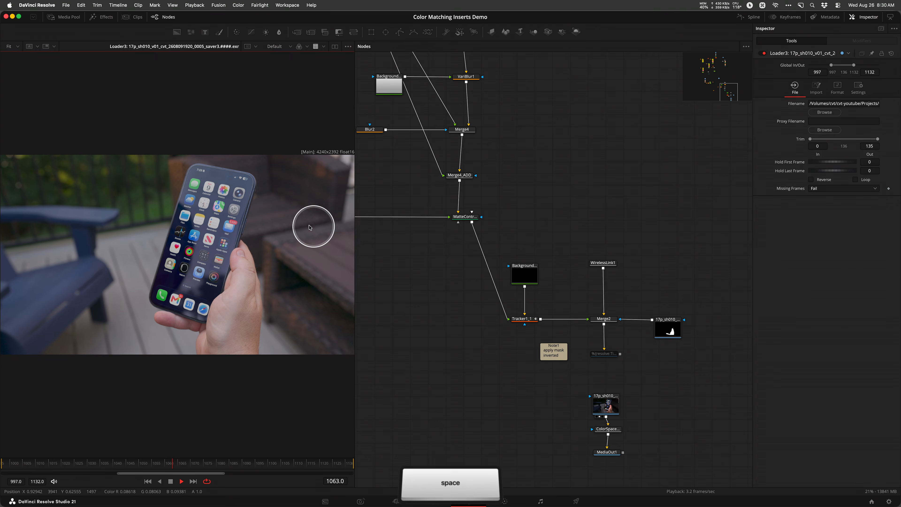
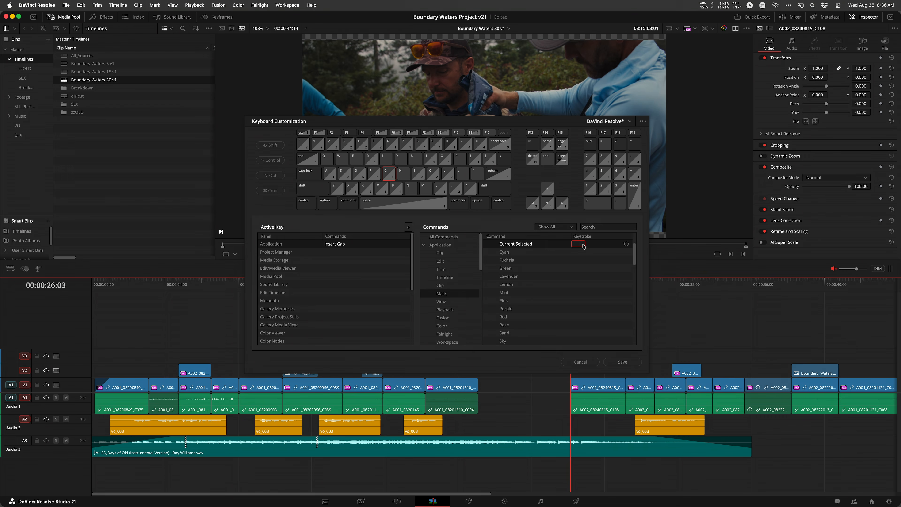
- Save the customized keyboard mapping as a preset named cvt_tut and close the keyboard customization
key("ctrl")
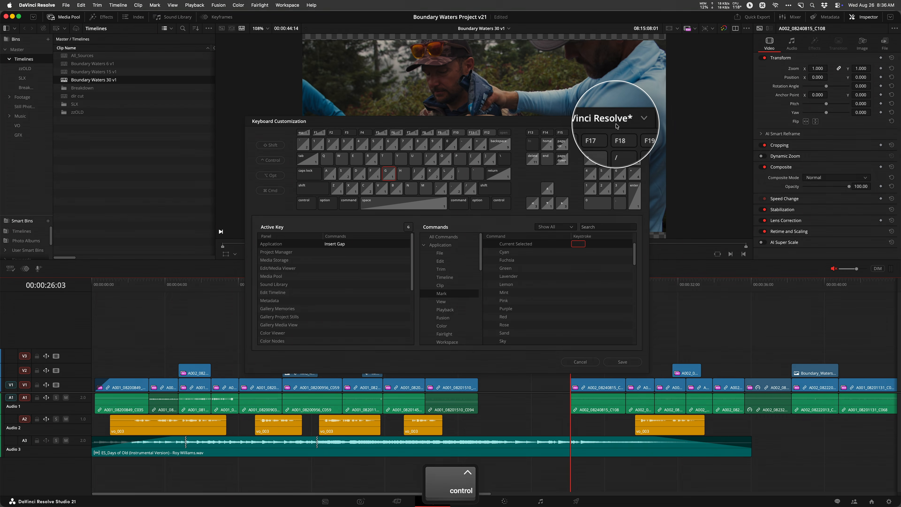
left_click(625, 362)
type("cvt_tut")
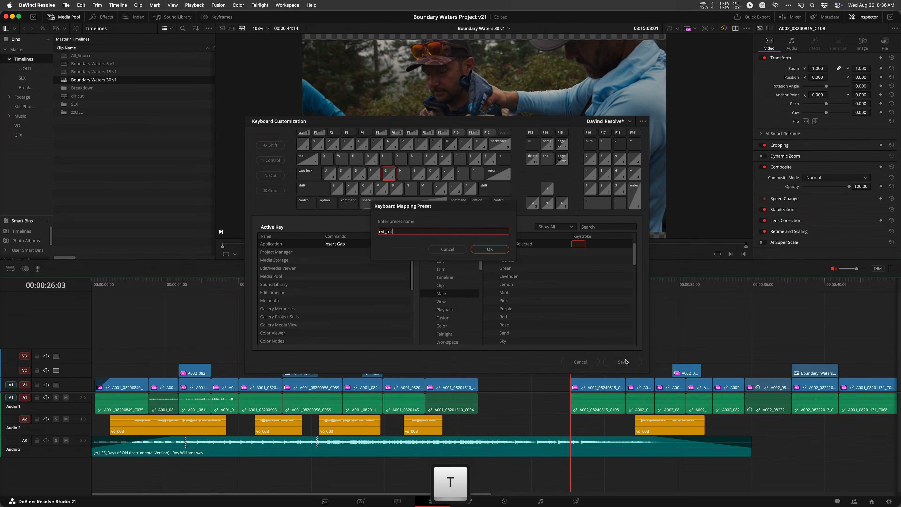
key("Return")
left_click(600, 362)
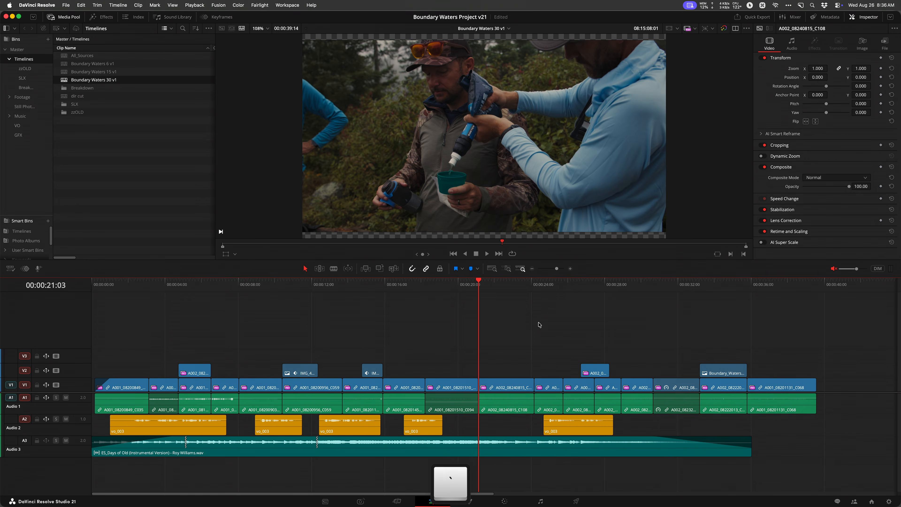
- Insert a default-length gap at 00:00:21:03 in Boundary Waters 30 v1, undo it, and insert a 10-frame gap there instead
key("g")
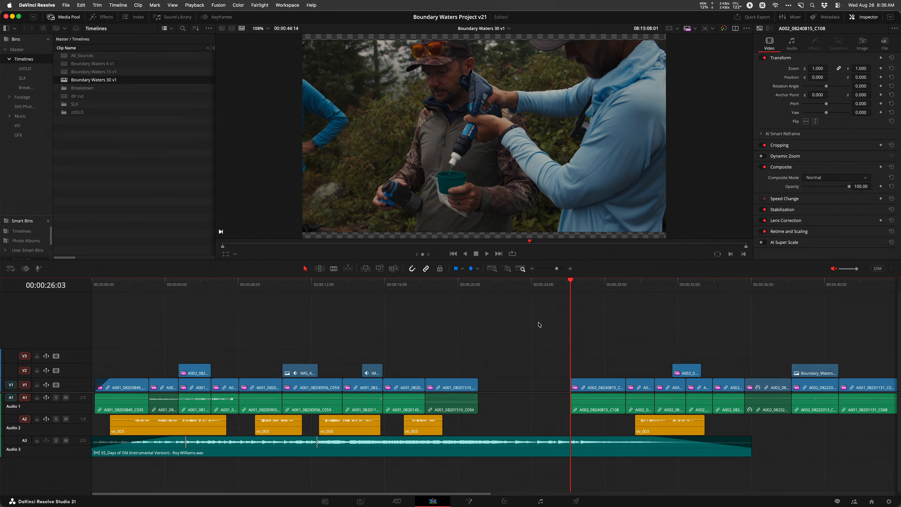
key("super+z")
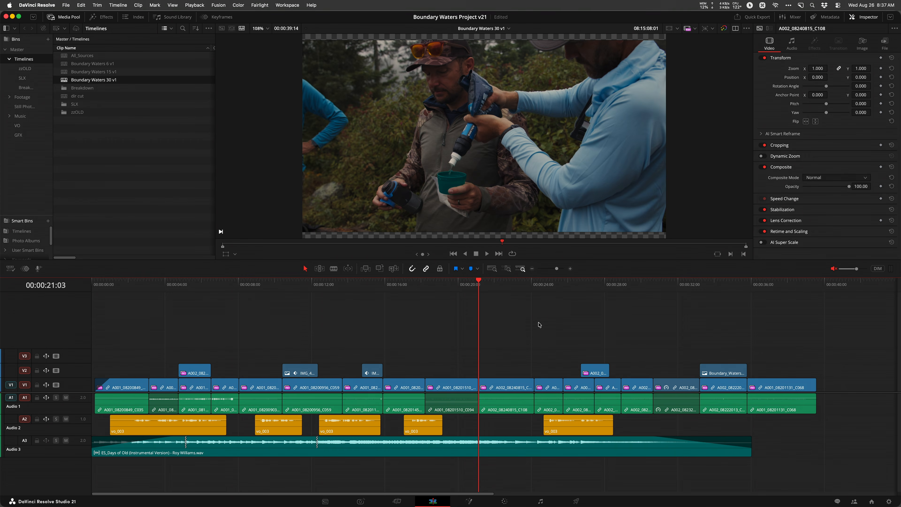
key("plus")
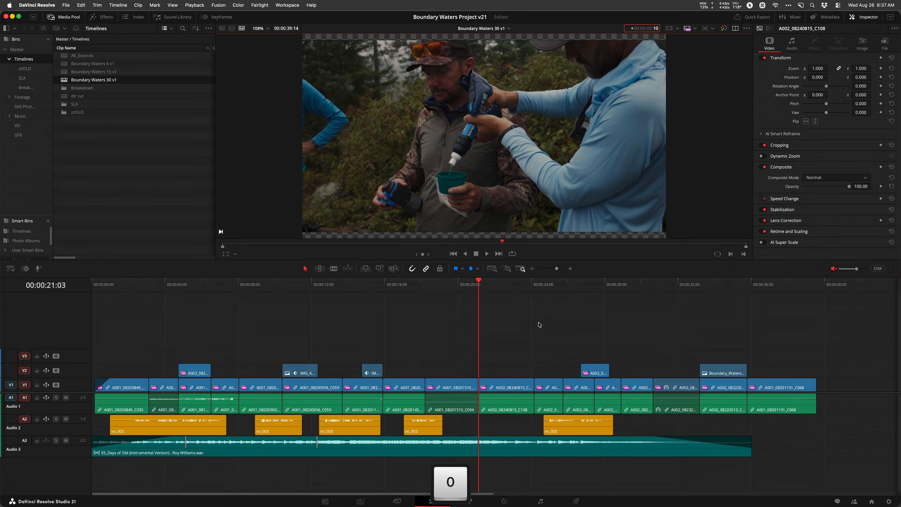
key("Return")
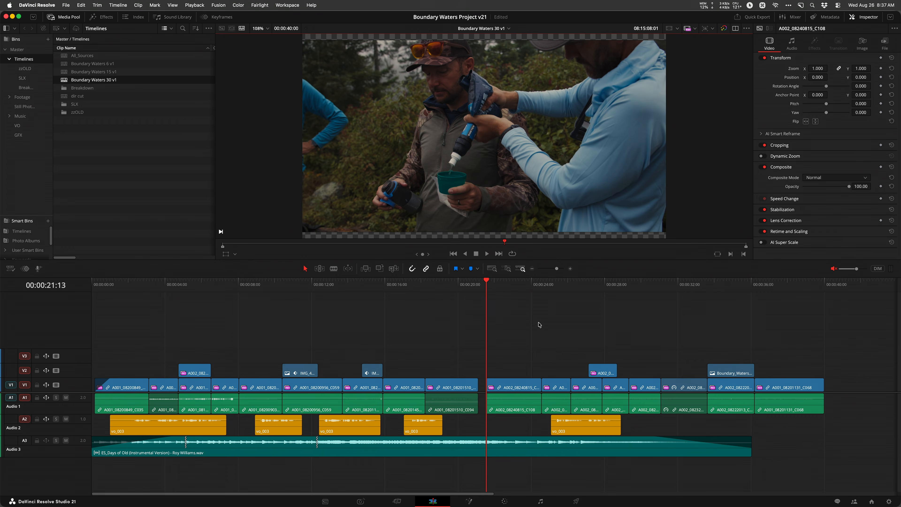
- Examine the standard duration settings in the user Editing preferences and close them without changes
key("super+comma")
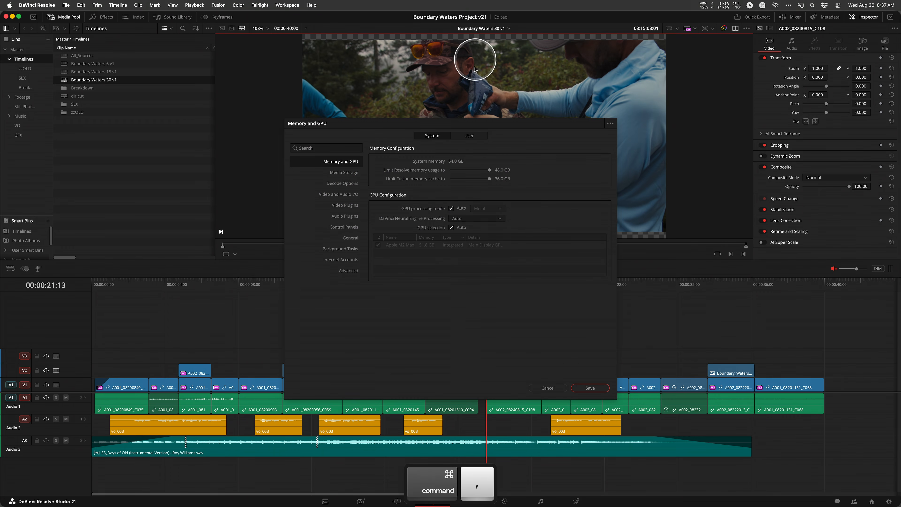
left_click(470, 136)
left_click(351, 205)
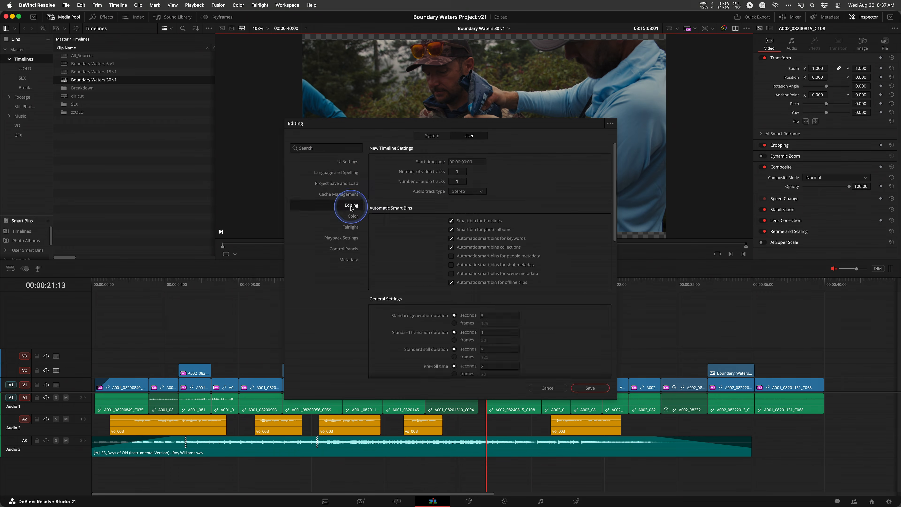
scroll(520, 268, "down", 5)
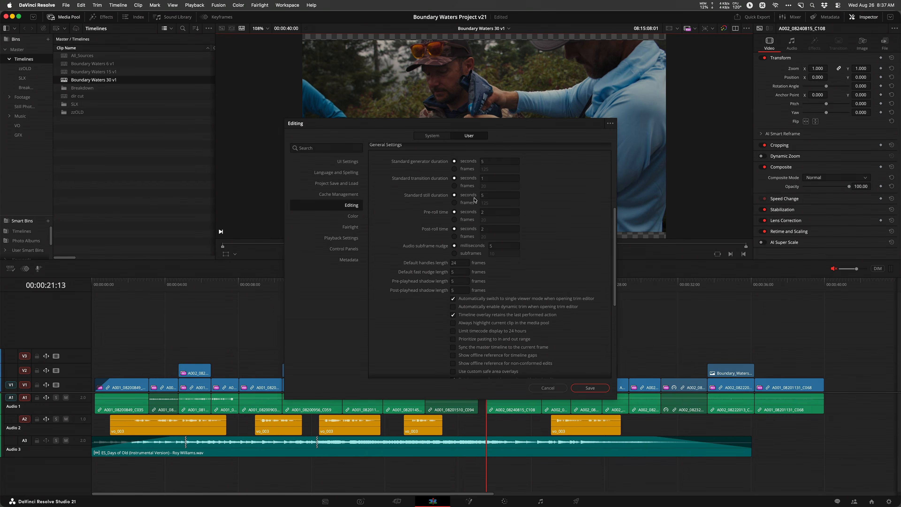
left_click(554, 388)
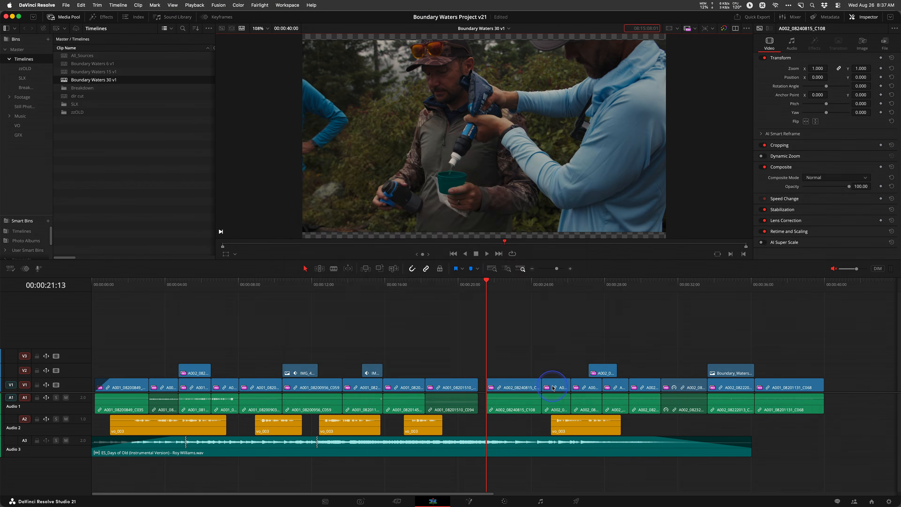
- Move the playhead to the next edit at 00:00:24:14 and insert a 10-frame gap there
key("Down")
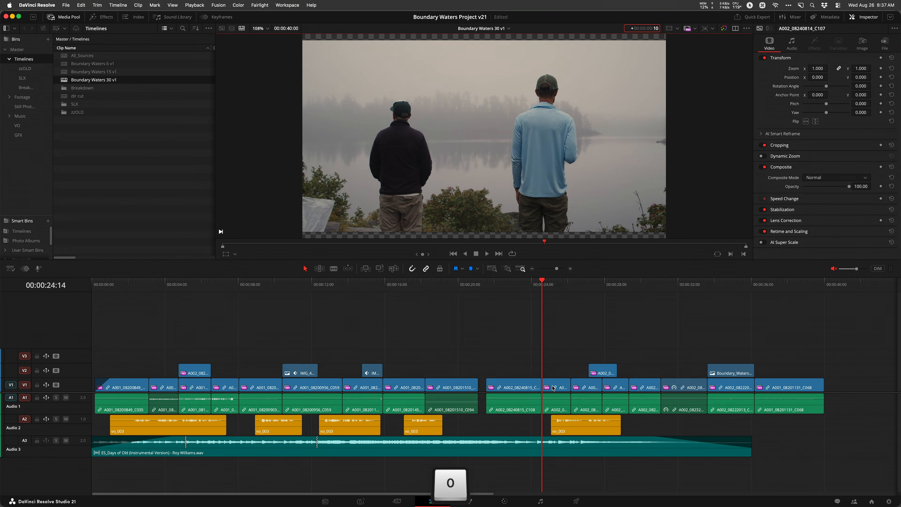
key("Return")
key("g")
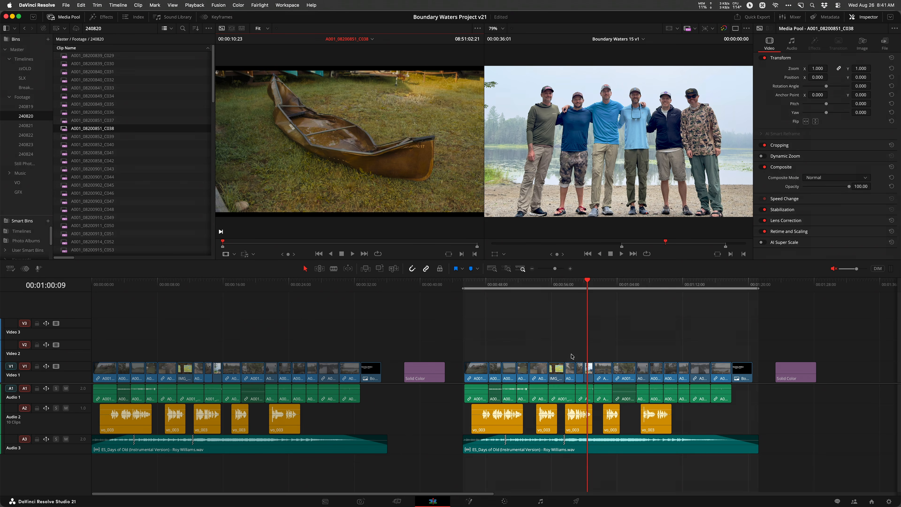
- Assign Shift+Return to the Media Pool's Open in Timeline command, save the keyboard mapping and close the customization
key("alt+super+k")
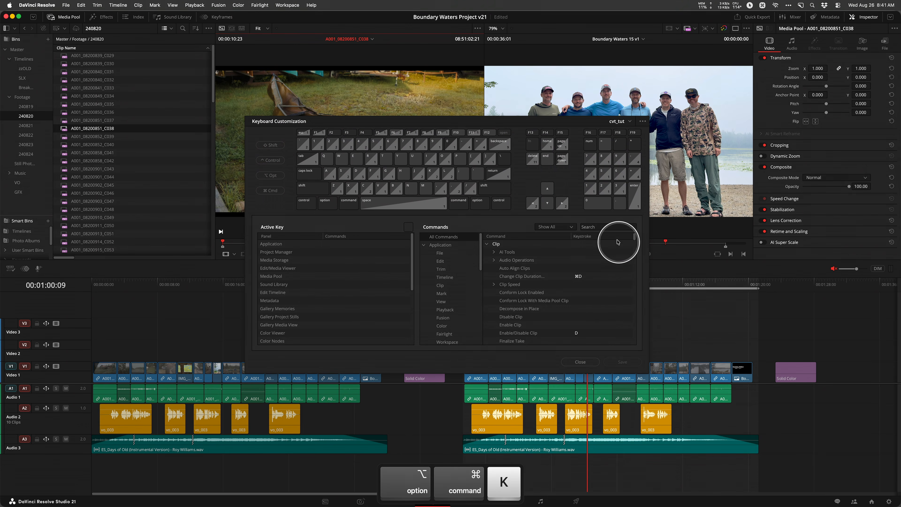
left_click(611, 228)
type("open in ti e")
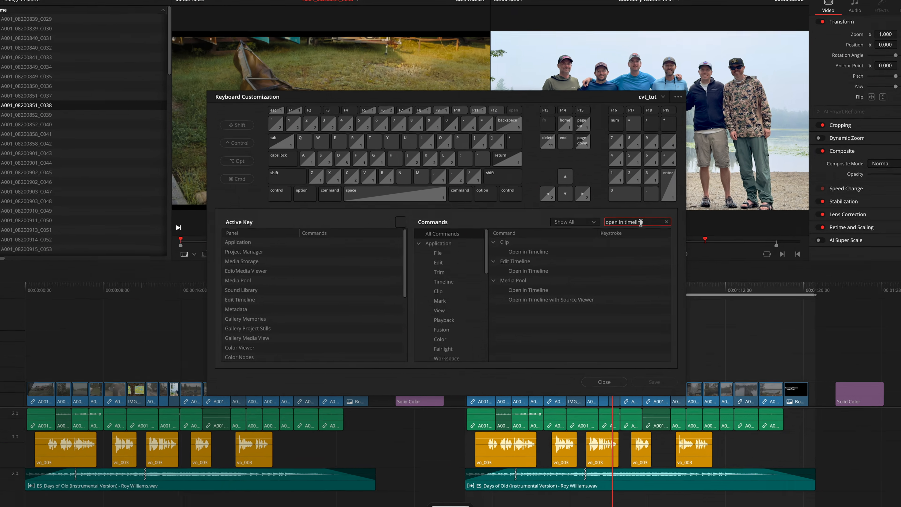
left_click(502, 285)
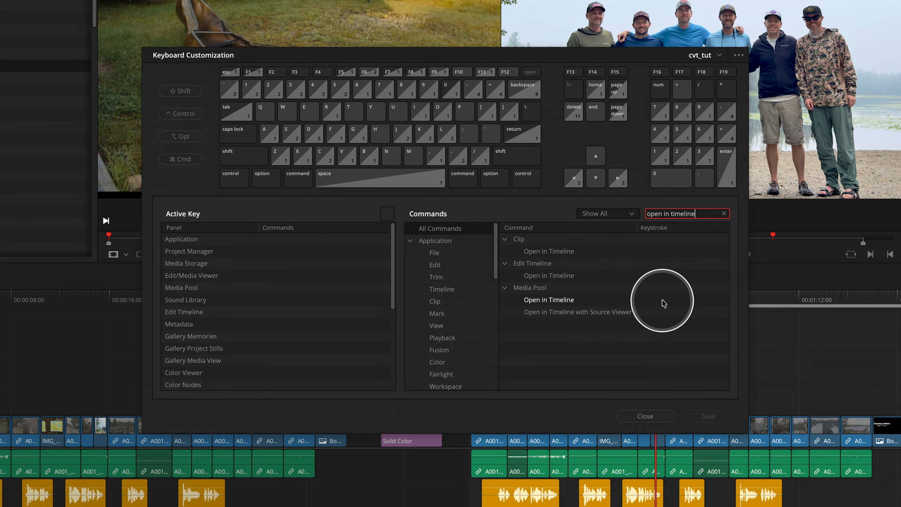
left_click(652, 303)
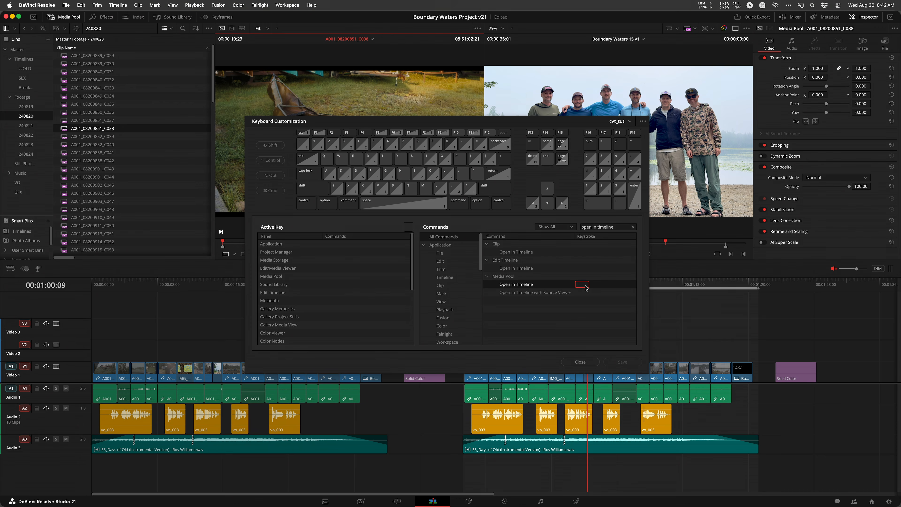
key("shift+Return")
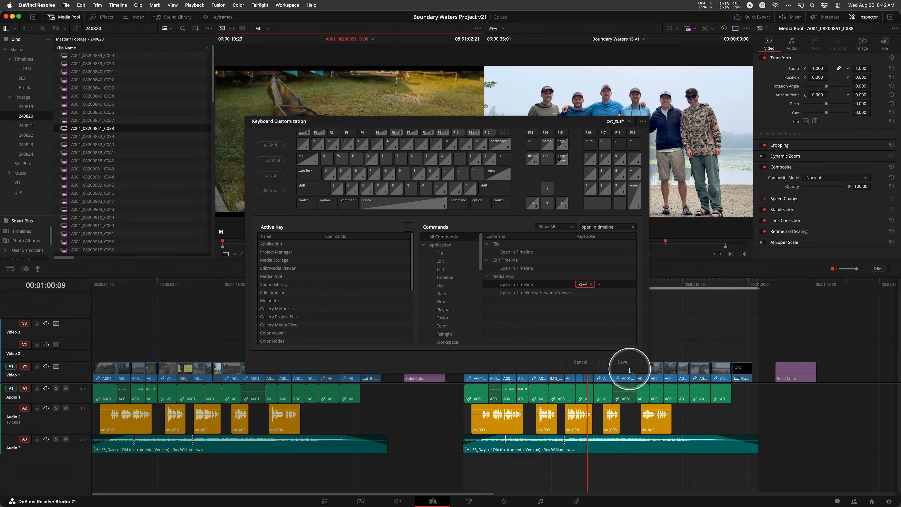
left_click(630, 363)
left_click(594, 362)
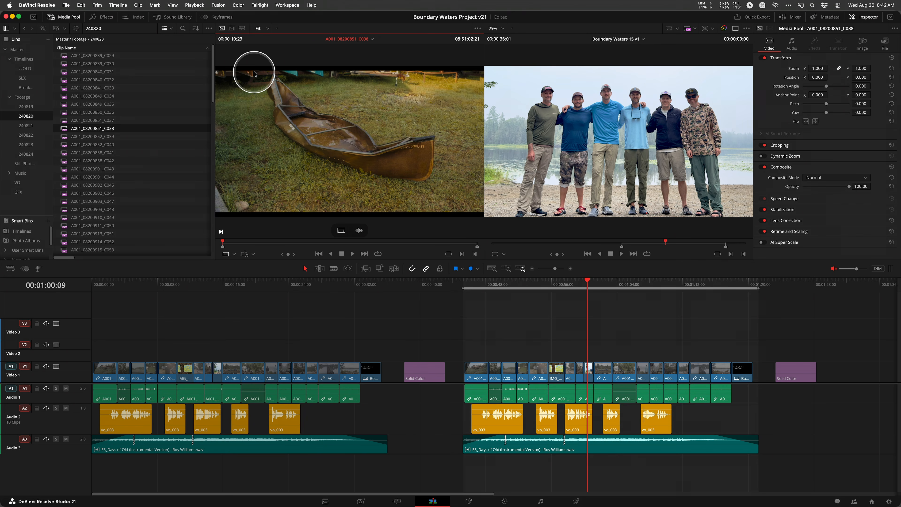
- Move focus to the bin list and navigate from the 240820 bin up to the Timelines bin
key("super+1")
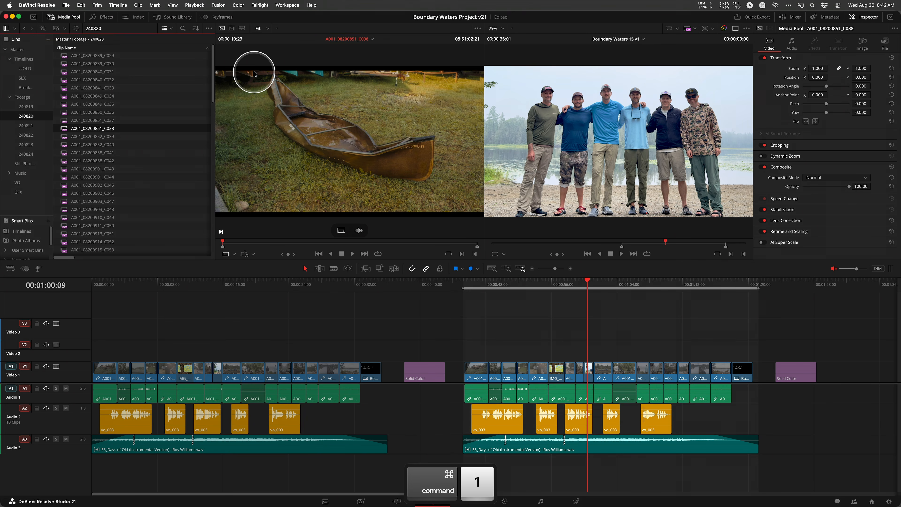
key("Up")
key("Up")
key("Up")
key("Up")
key("Up")
key("Up")
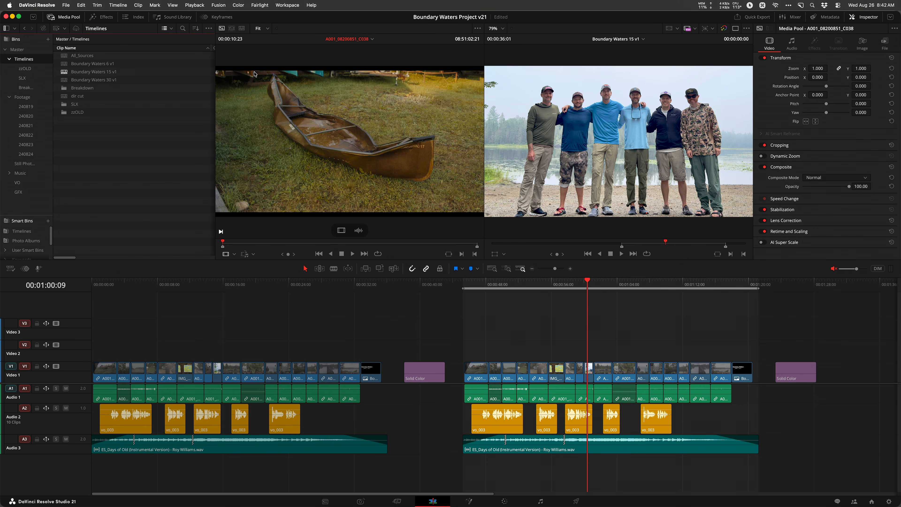
- Select Boundary Waters 6 v1 in the Timelines bin and open it with the new Open in Timeline shortcut
key("super+2")
key("Down")
key("Down")
key("Down")
key("Up")
key("Up")
key("Down")
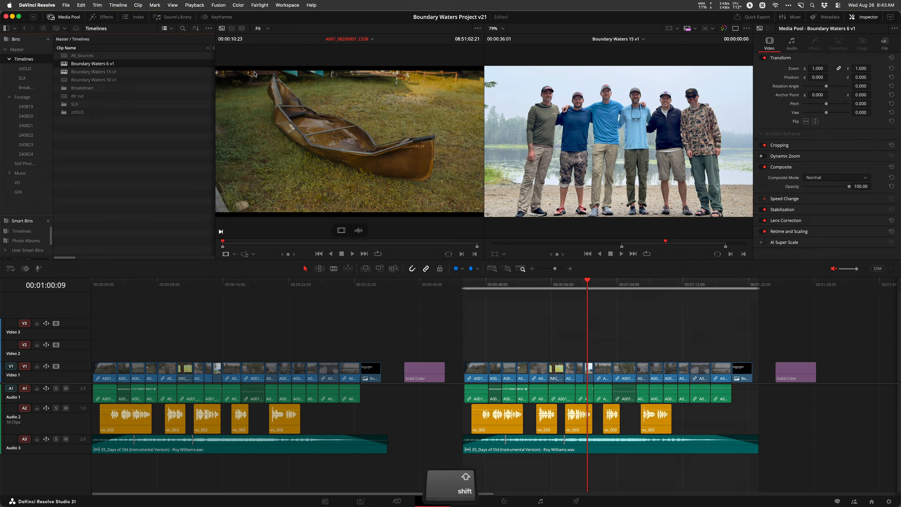
key("shift+Return")
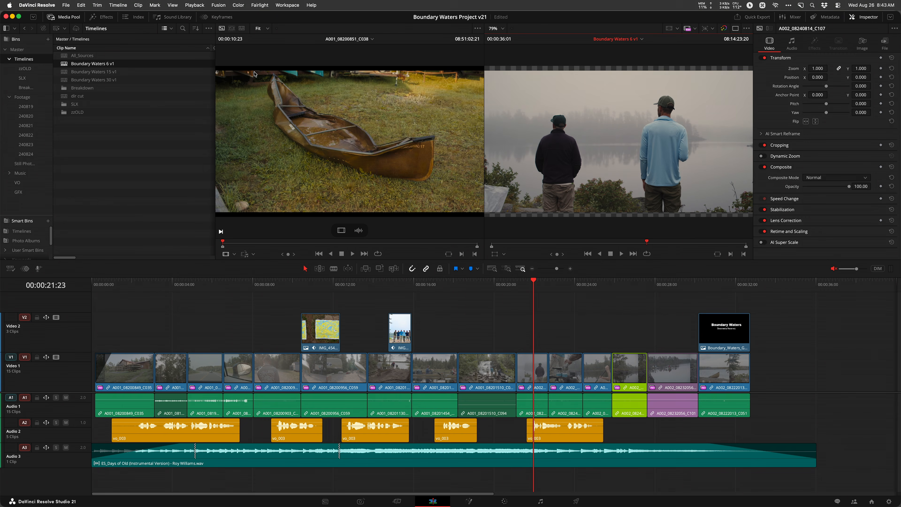
- Navigate to the 240819 footage bin and select the clip A001_08191939_C003 in its clip list
key("super+1")
key("Down")
key("Down")
key("Down")
key("Down")
key("Down")
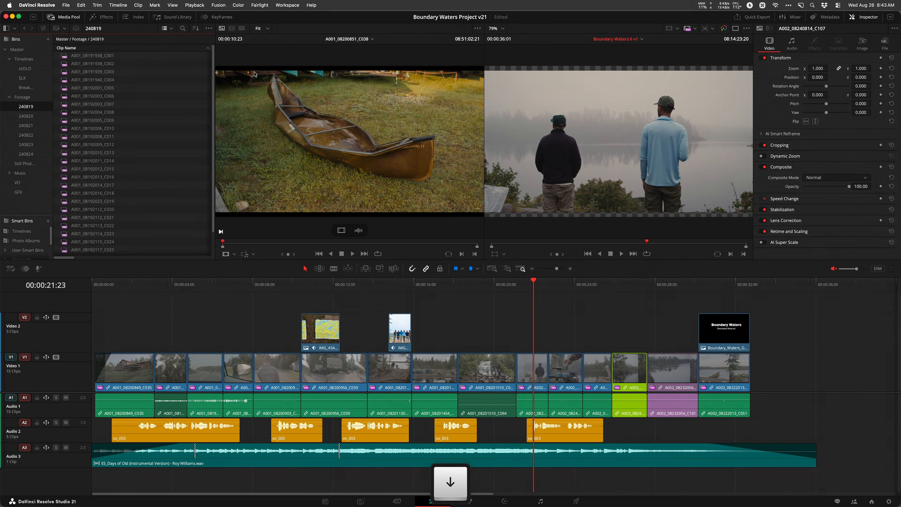
key("super+2")
key("Down")
key("Down")
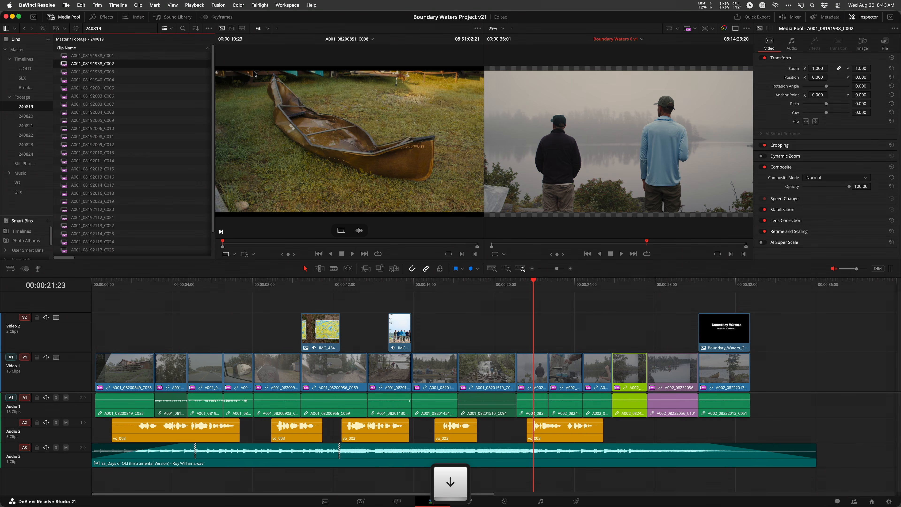
key("Down")
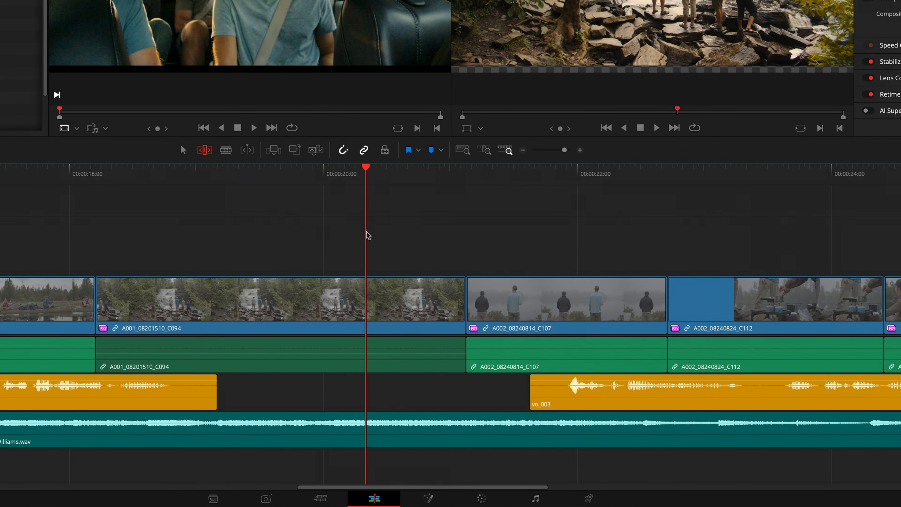
- Select the edit at 00:00:21:03 and switch it between its out, roll and in sides, ending on the in point of A002_08240814_C107
key("v")
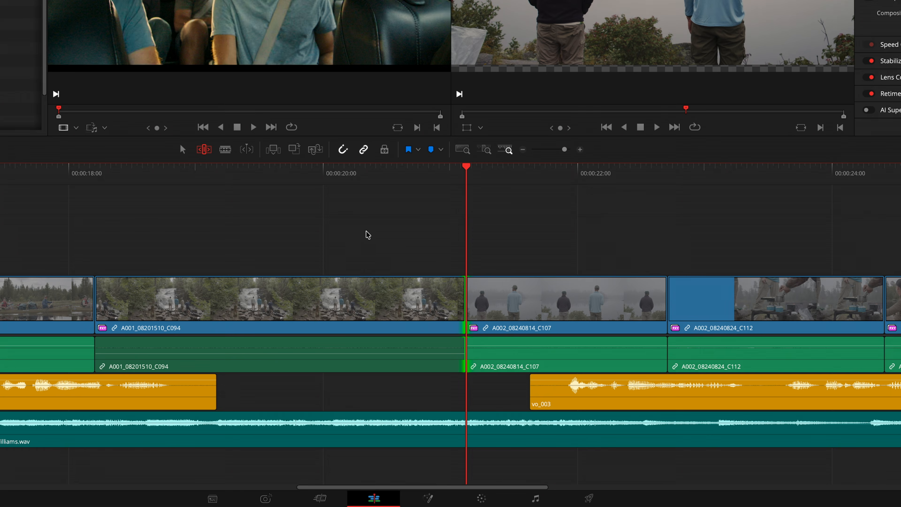
key("u")
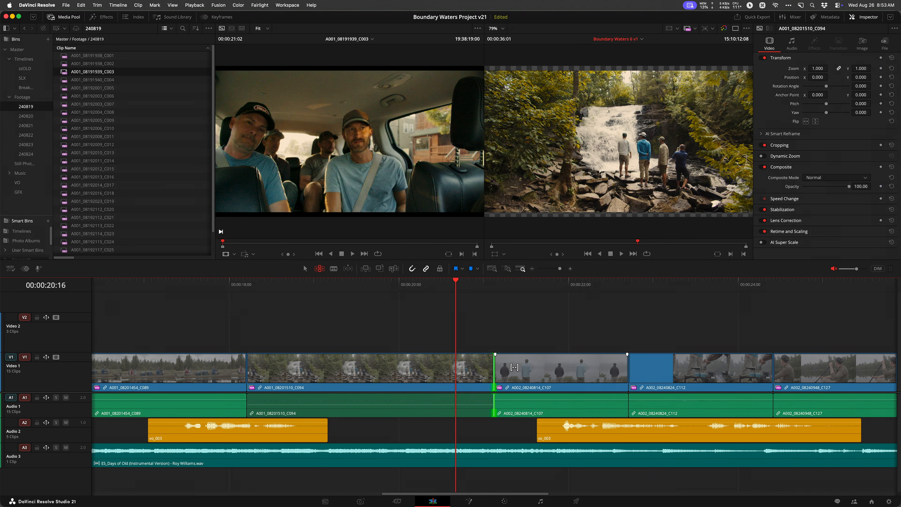
key("p")
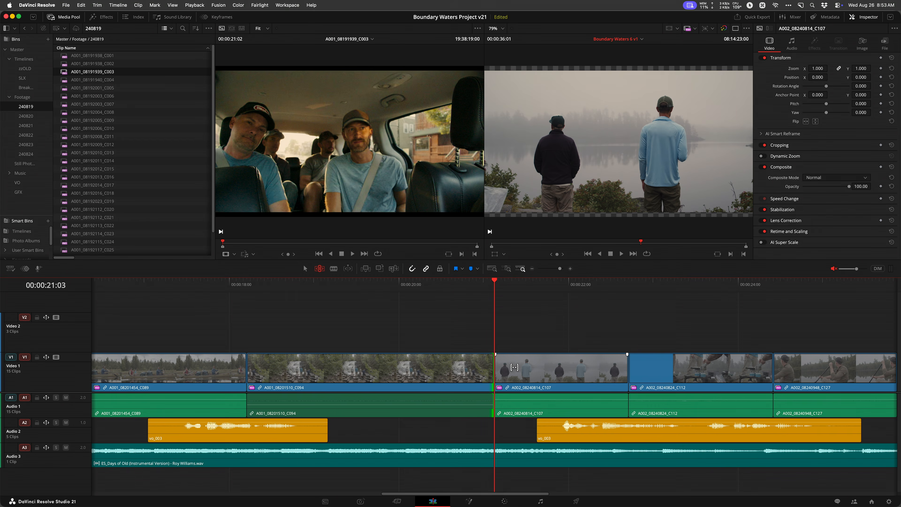
key("bracketleft")
key("ctrl")
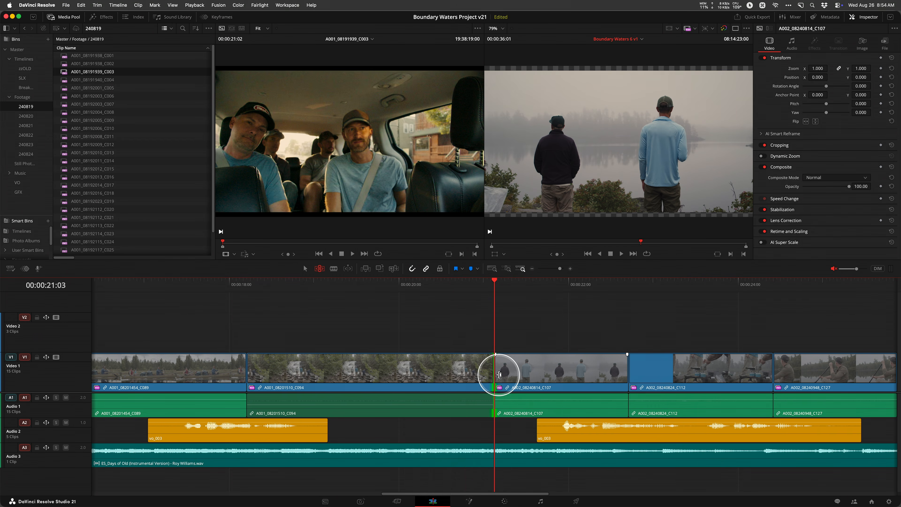
key("bracketright")
key("ctrl")
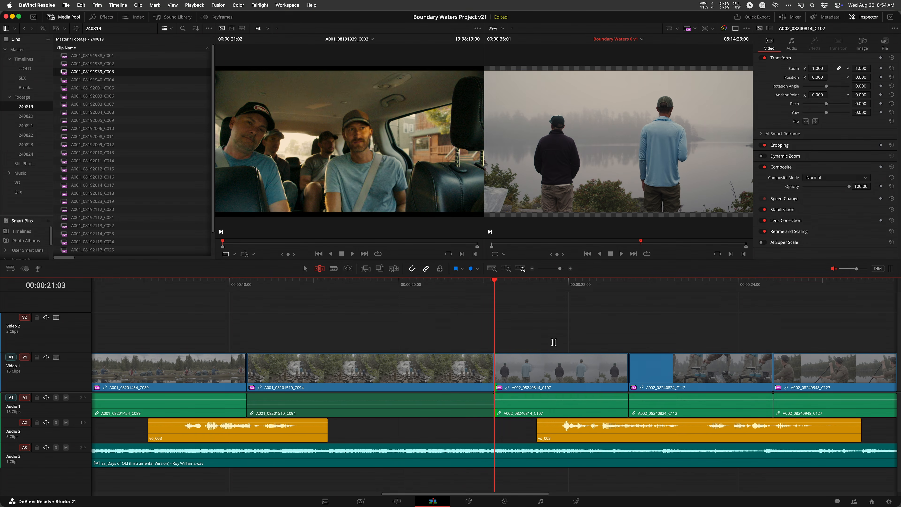
- Ripple-trim five frames off the start of A002_08240814_C107 at 00:00:21:03
key("period")
key("period")
key("period")
key("period")
key("period")
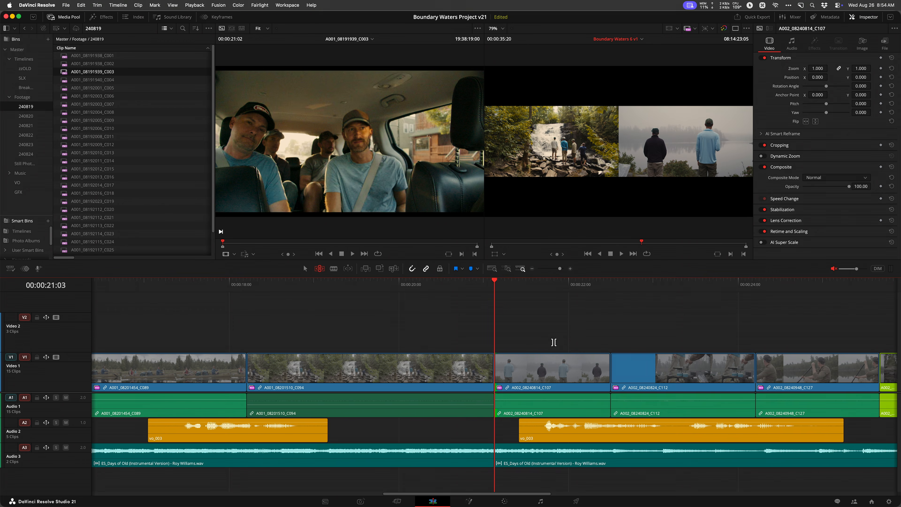
- Search the keyboard customization for "nearest" and examine the shortcuts of the Select Nearest edit point, clip/gap, in, out and roll commands
key("alt+super+k")
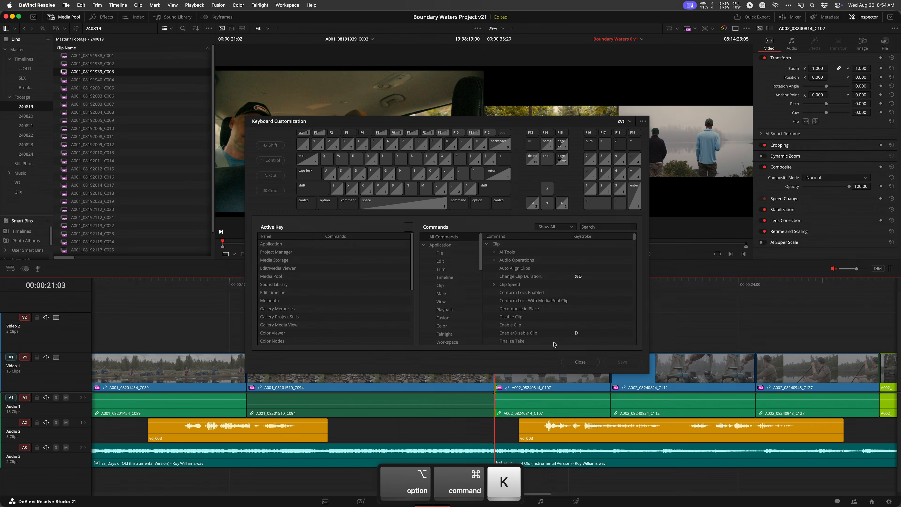
left_click(598, 228)
type("nearest")
left_click(501, 253)
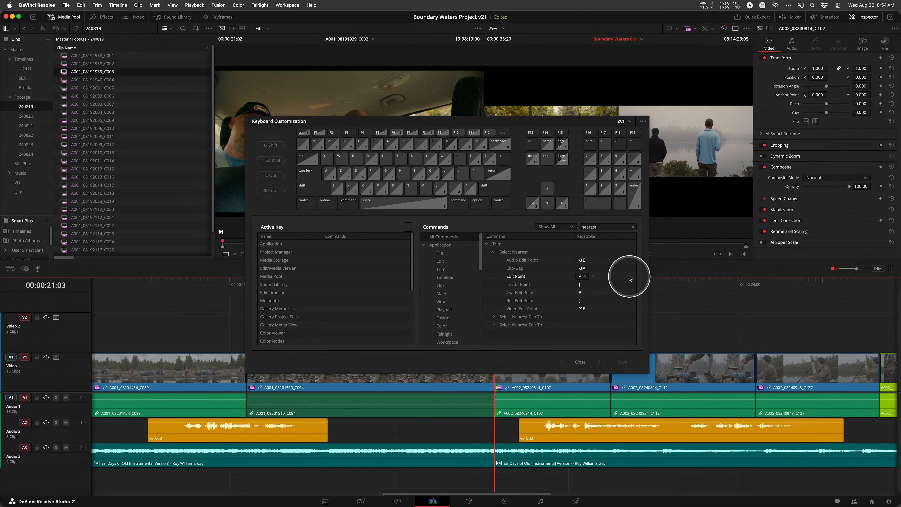
left_click(517, 285)
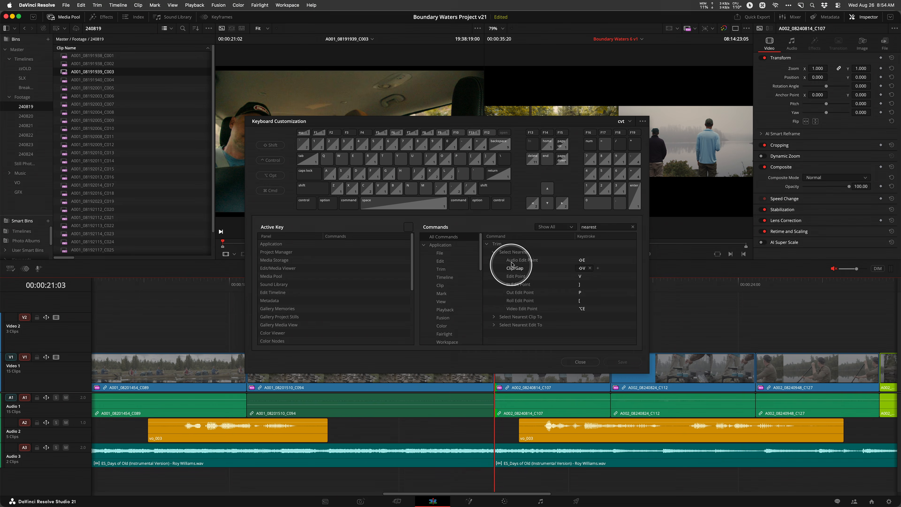
left_click(517, 293)
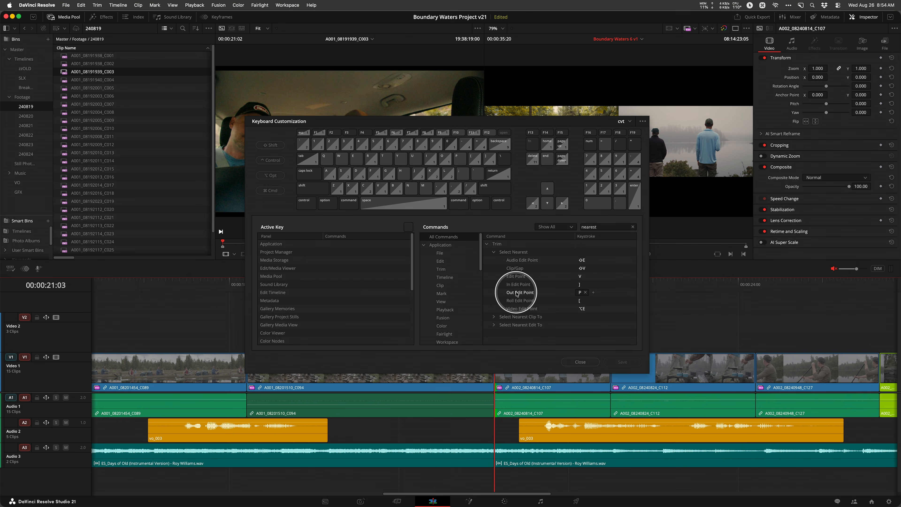
left_click(517, 301)
left_click(520, 284)
left_click(519, 292)
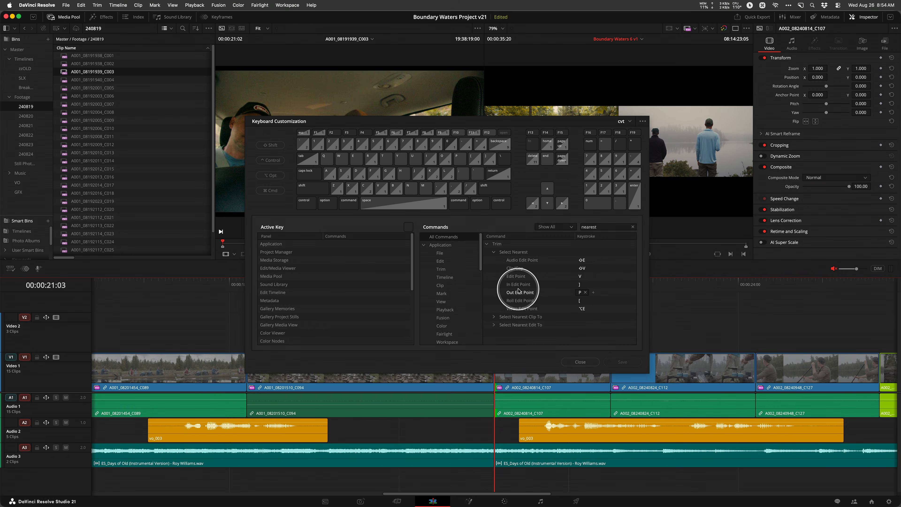
left_click(518, 300)
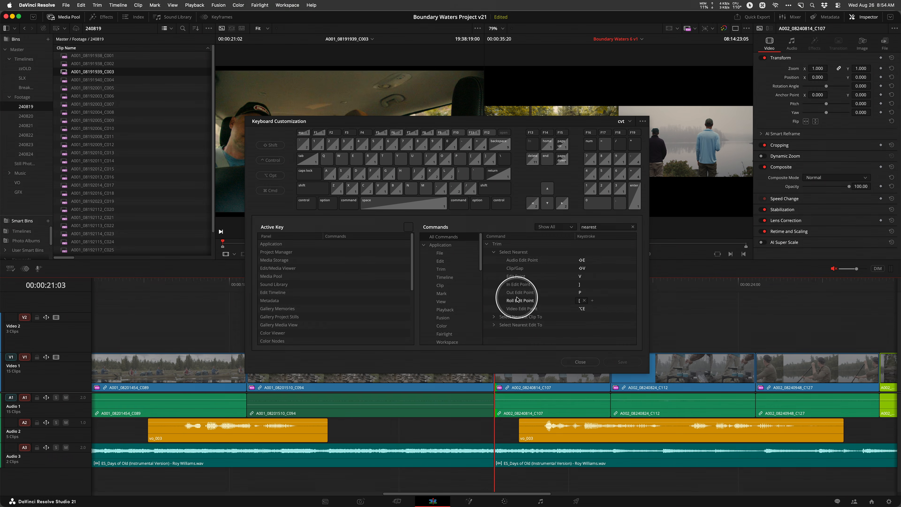